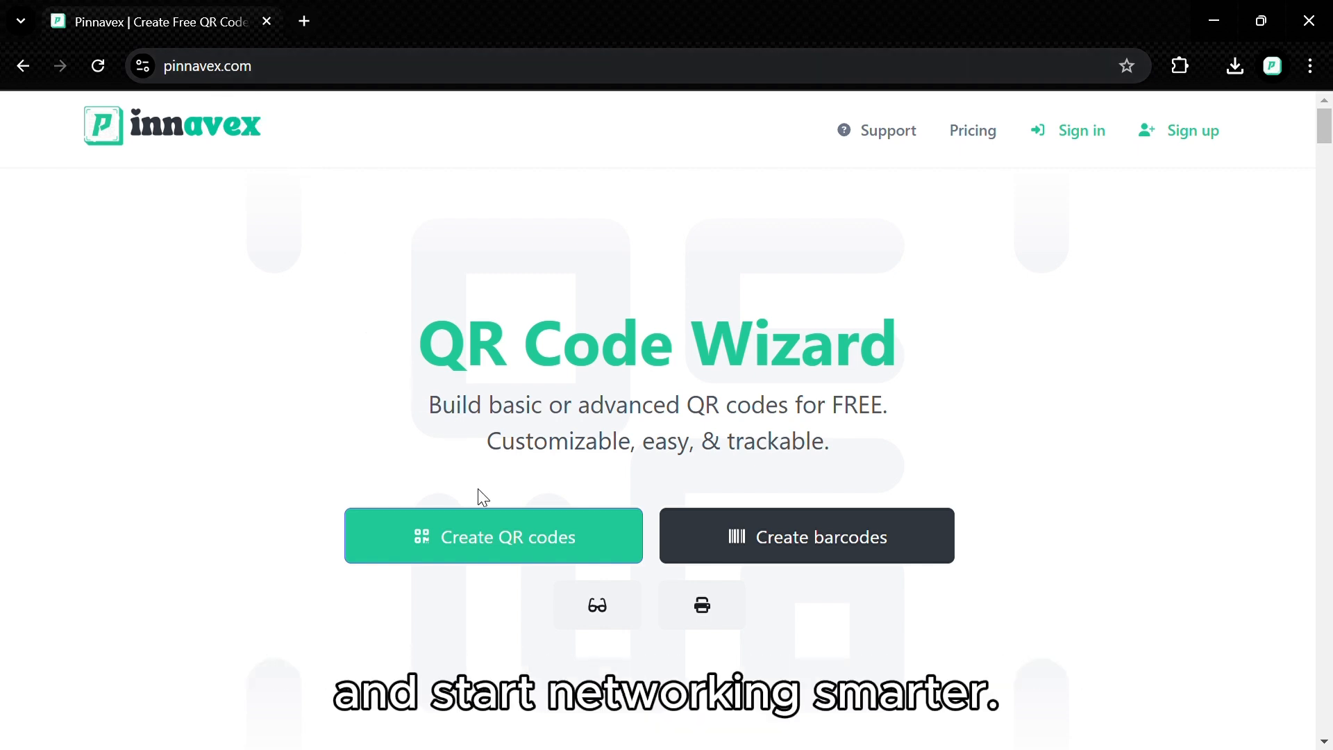
Step: Start creating a QR code and open the form of the Vcard QR code generator
{"action": "left_click", "coordinate": [495, 538]}
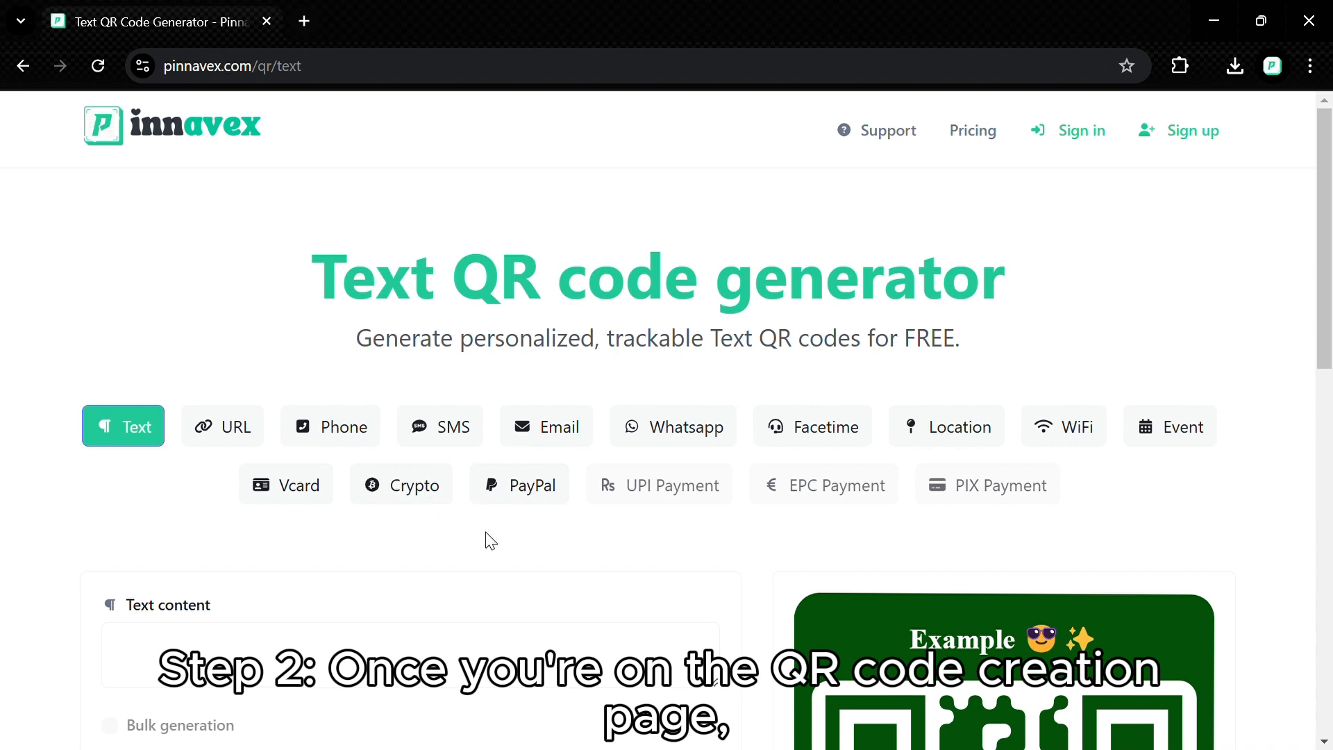
{"action": "left_click", "coordinate": [318, 489]}
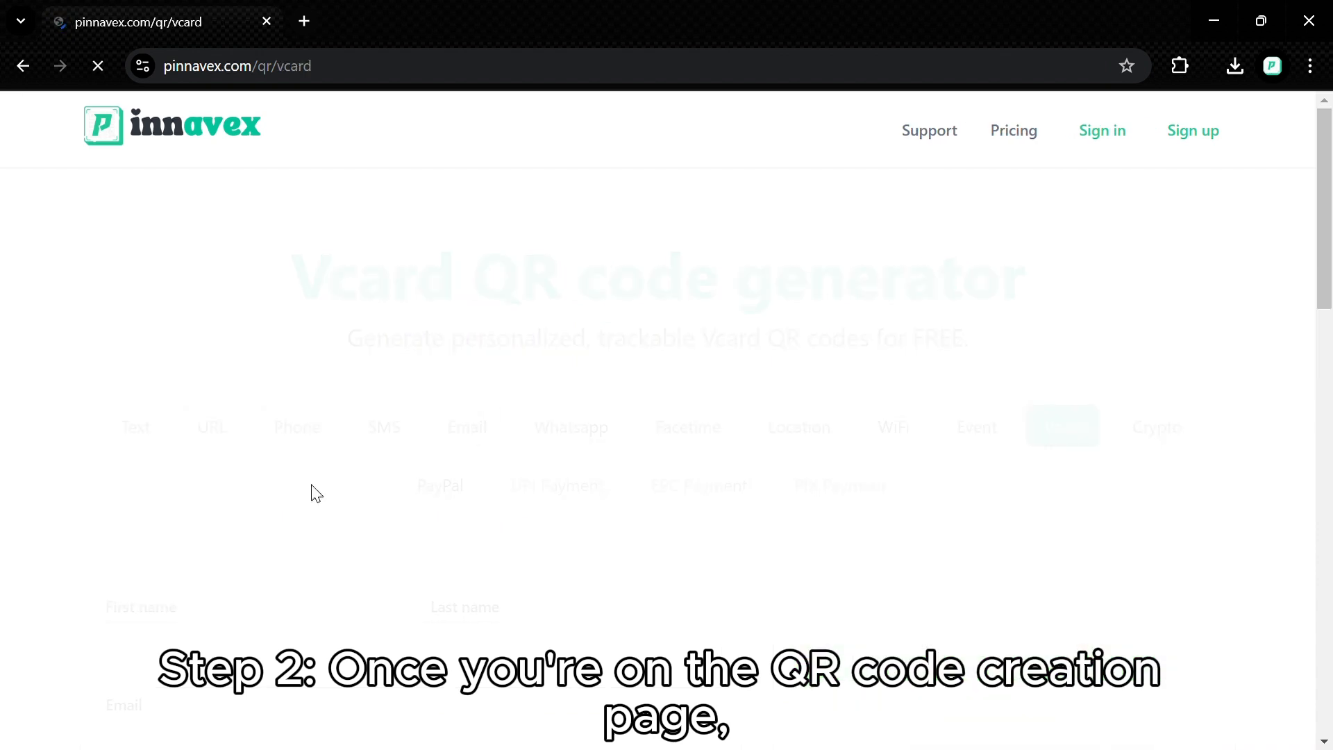
{"action": "left_click_drag", "start_coordinate": [1329, 208], "coordinate": [1329, 296]}
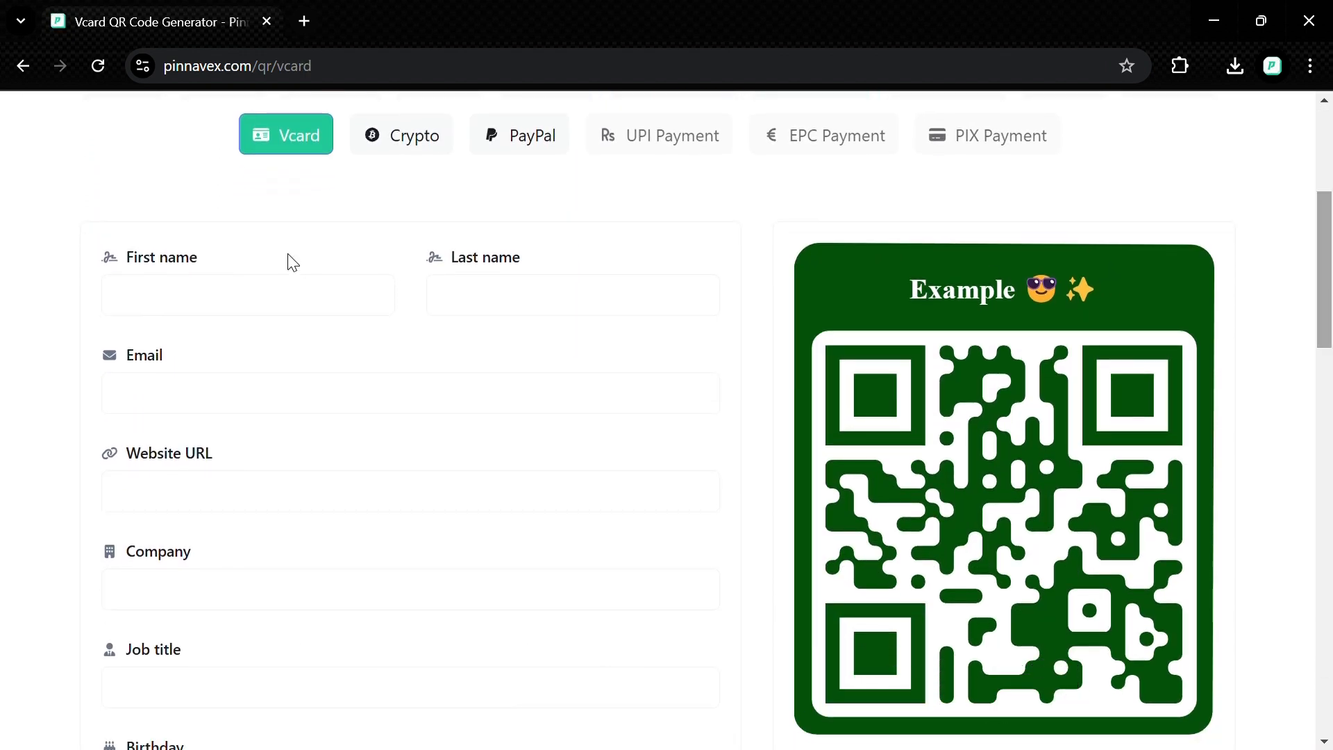
Step: Examine the Vcard form's contact fields from the first and last name down to the note
{"action": "left_click", "coordinate": [249, 315]}
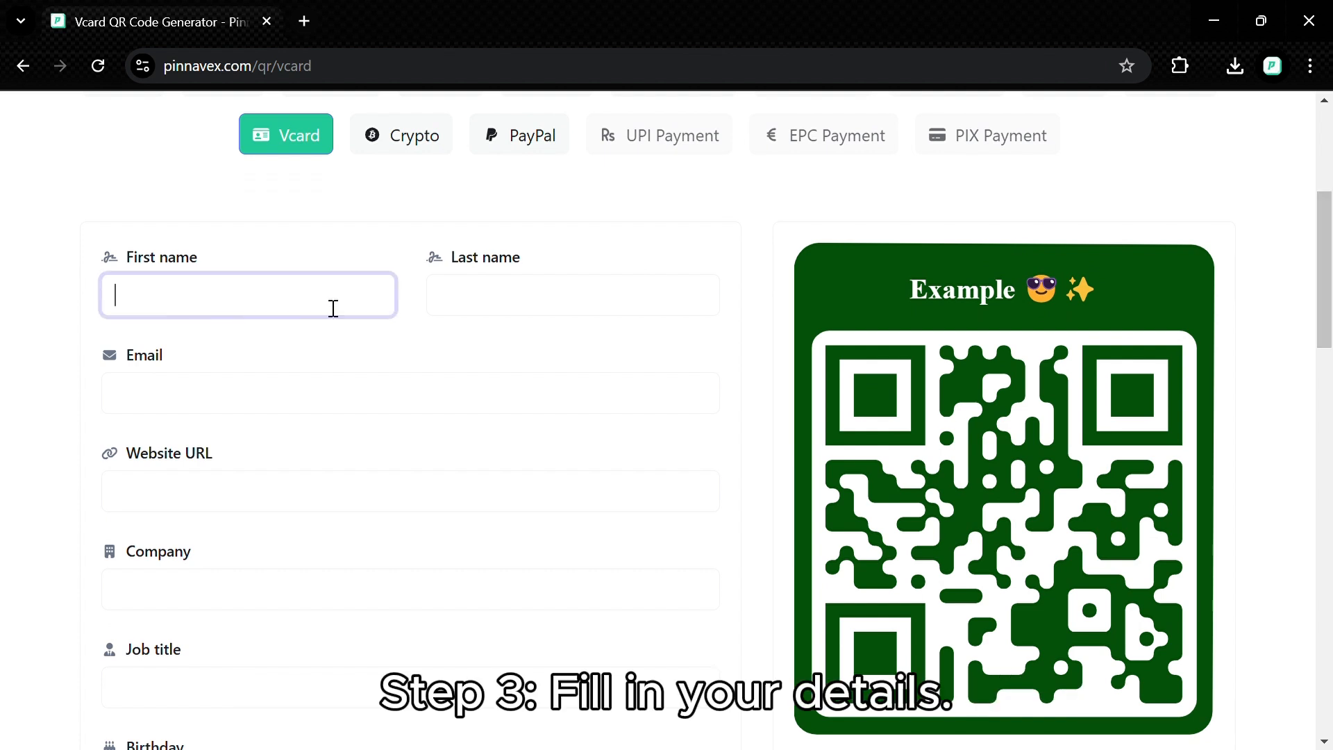
{"action": "left_click", "coordinate": [505, 291]}
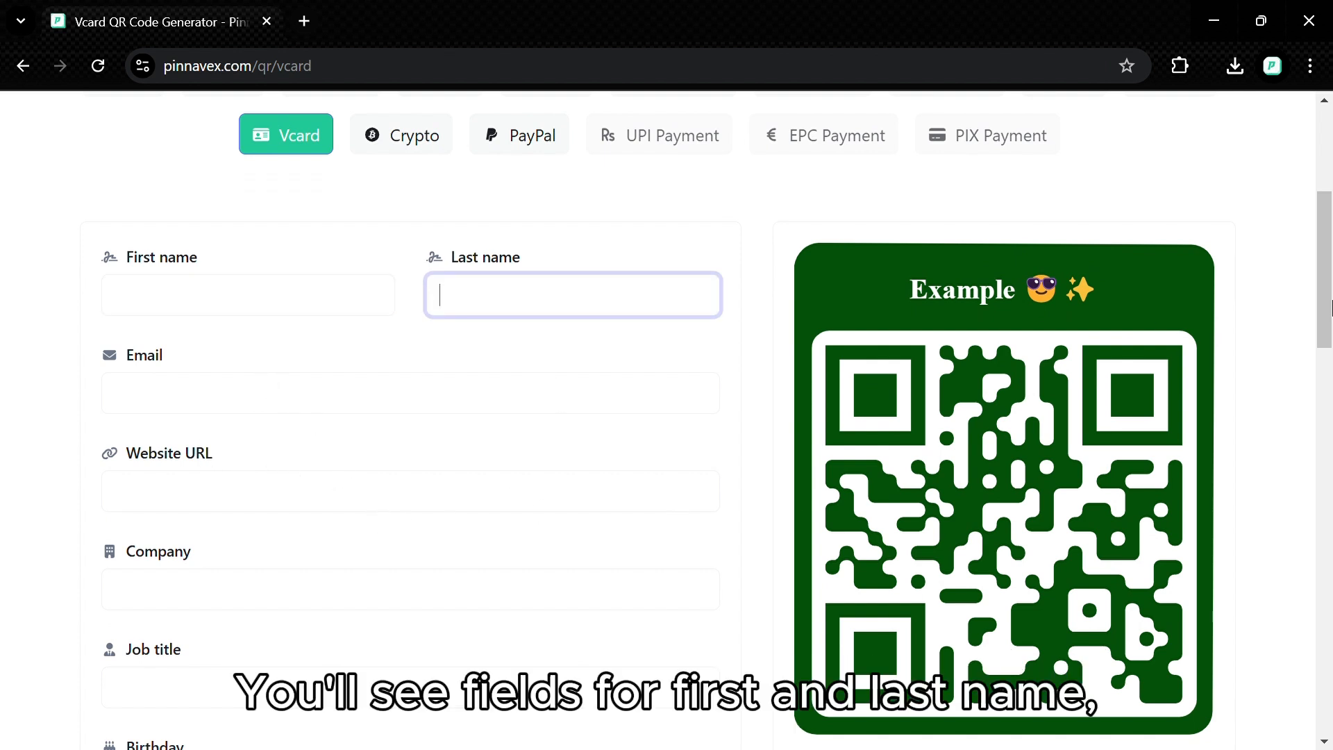
{"action": "left_click_drag", "start_coordinate": [1330, 305], "coordinate": [1322, 405]}
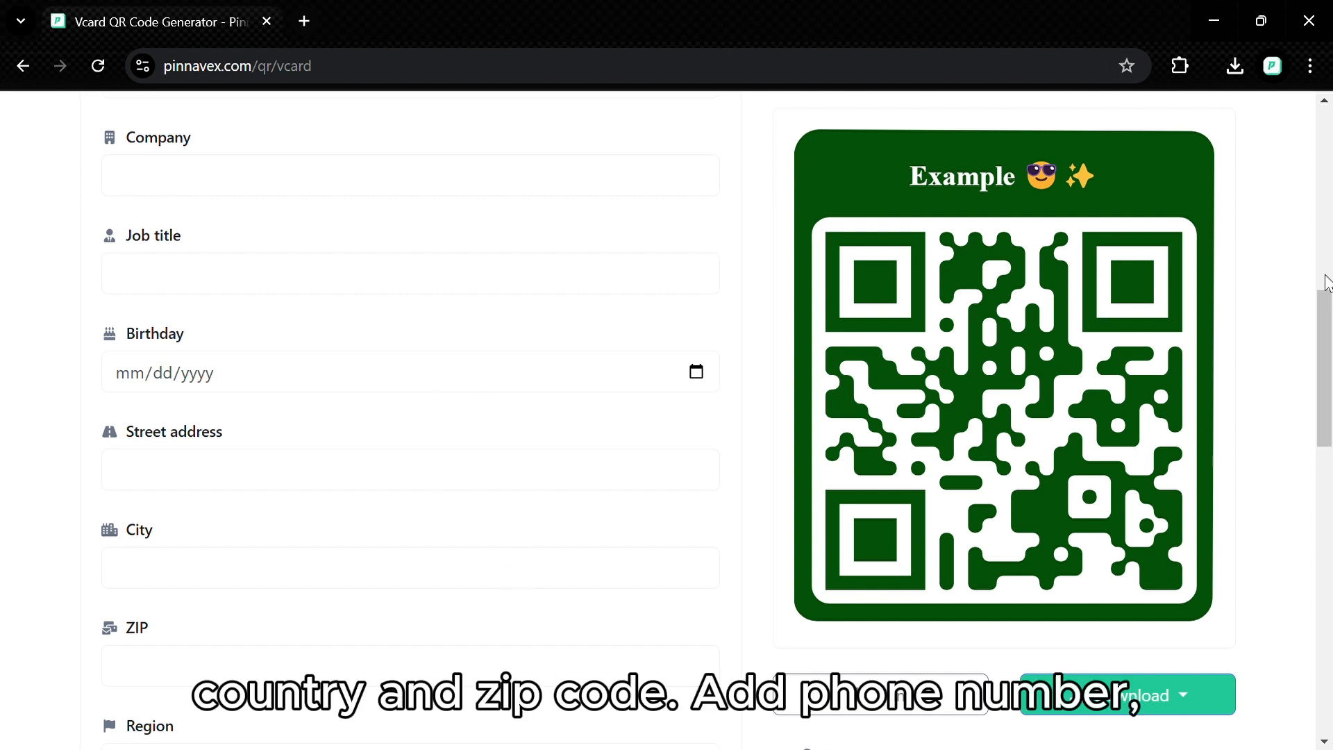
{"action": "left_click_drag", "start_coordinate": [1328, 308], "coordinate": [1329, 464]}
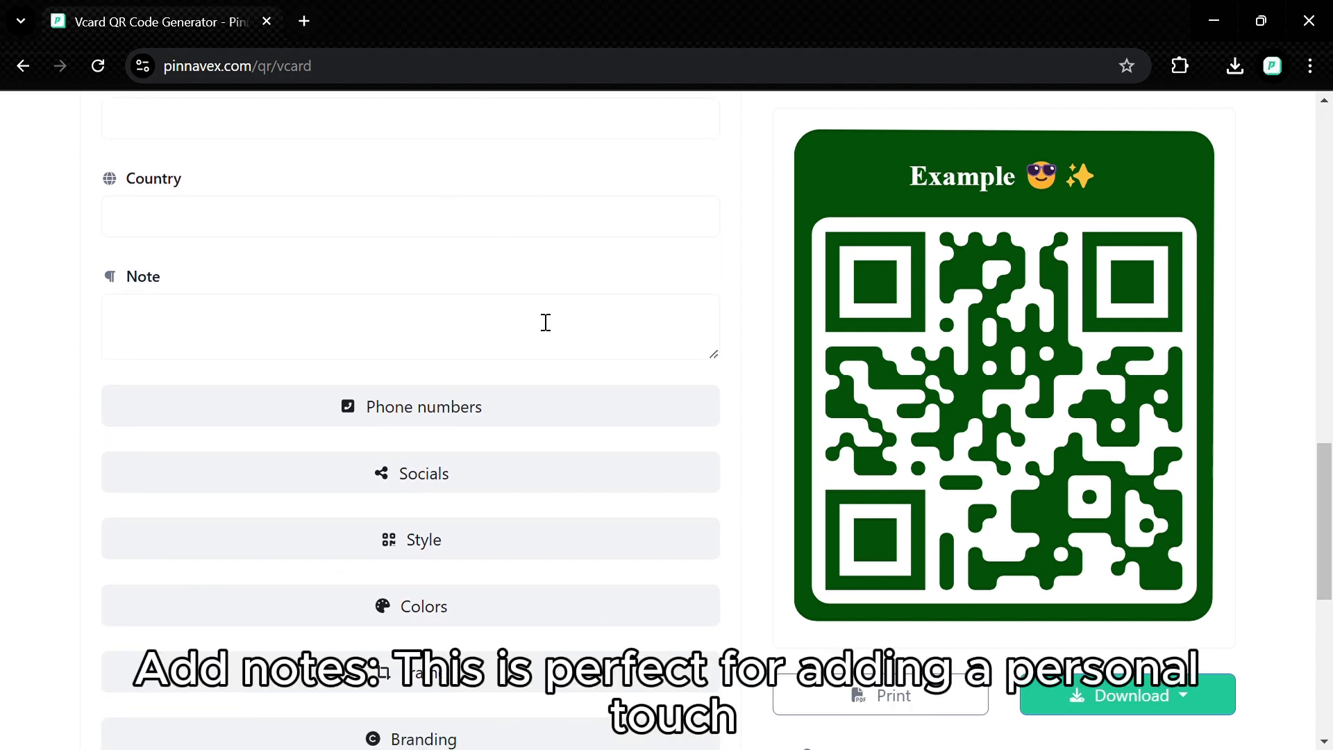
{"action": "left_click_drag", "start_coordinate": [449, 255], "coordinate": [450, 340]}
{"action": "left_click", "coordinate": [450, 339]}
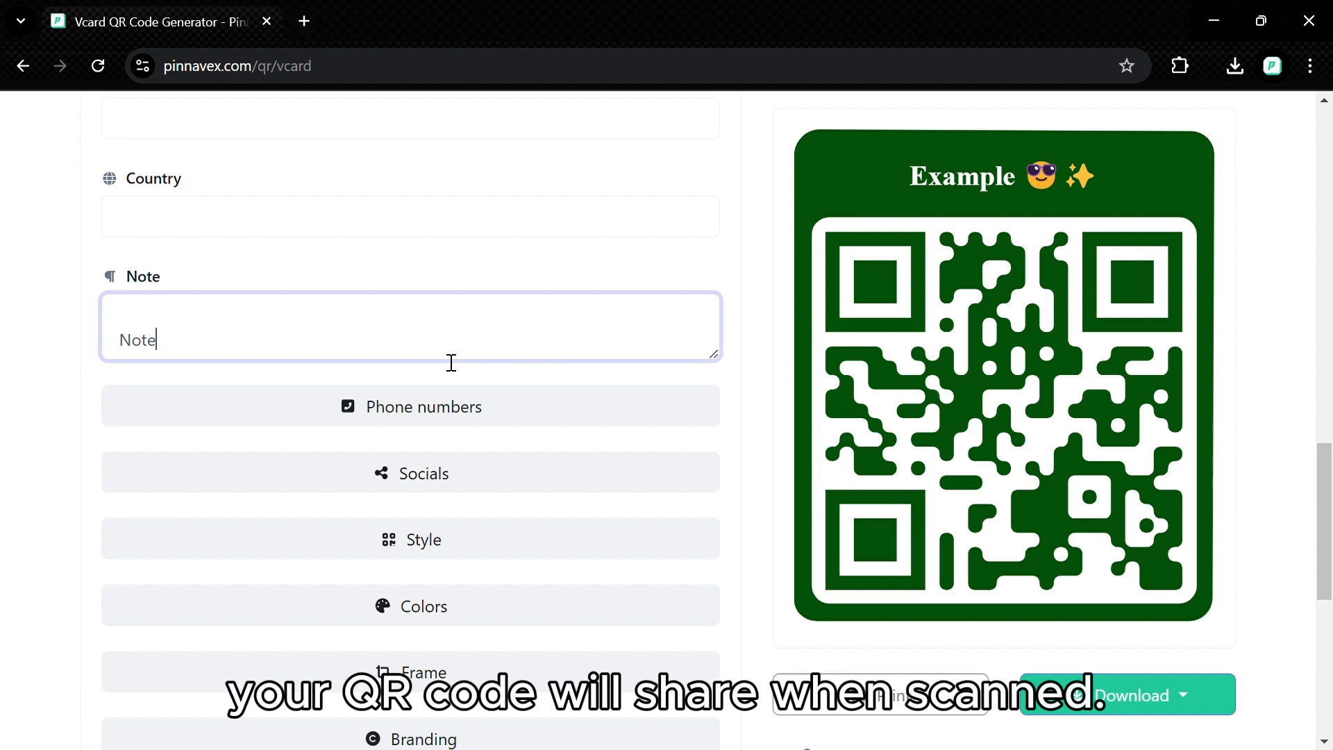
{"action": "key", "text": "BackSpace"}
{"action": "key", "text": "BackSpace"}
{"action": "key", "text": "BackSpace"}
{"action": "key", "text": "BackSpace"}
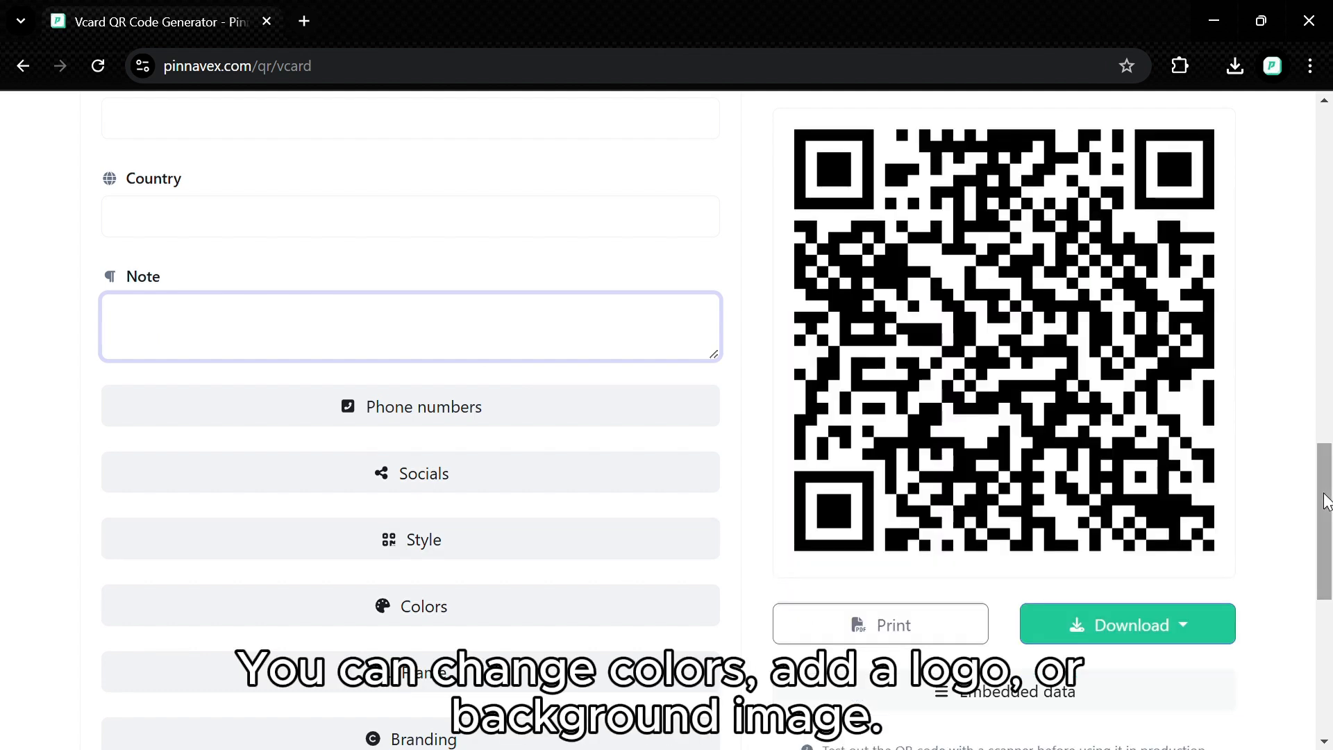
Step: Open the account registration page and fill in the account name and email address
{"action": "left_click_drag", "start_coordinate": [1326, 500], "coordinate": [1327, 408]}
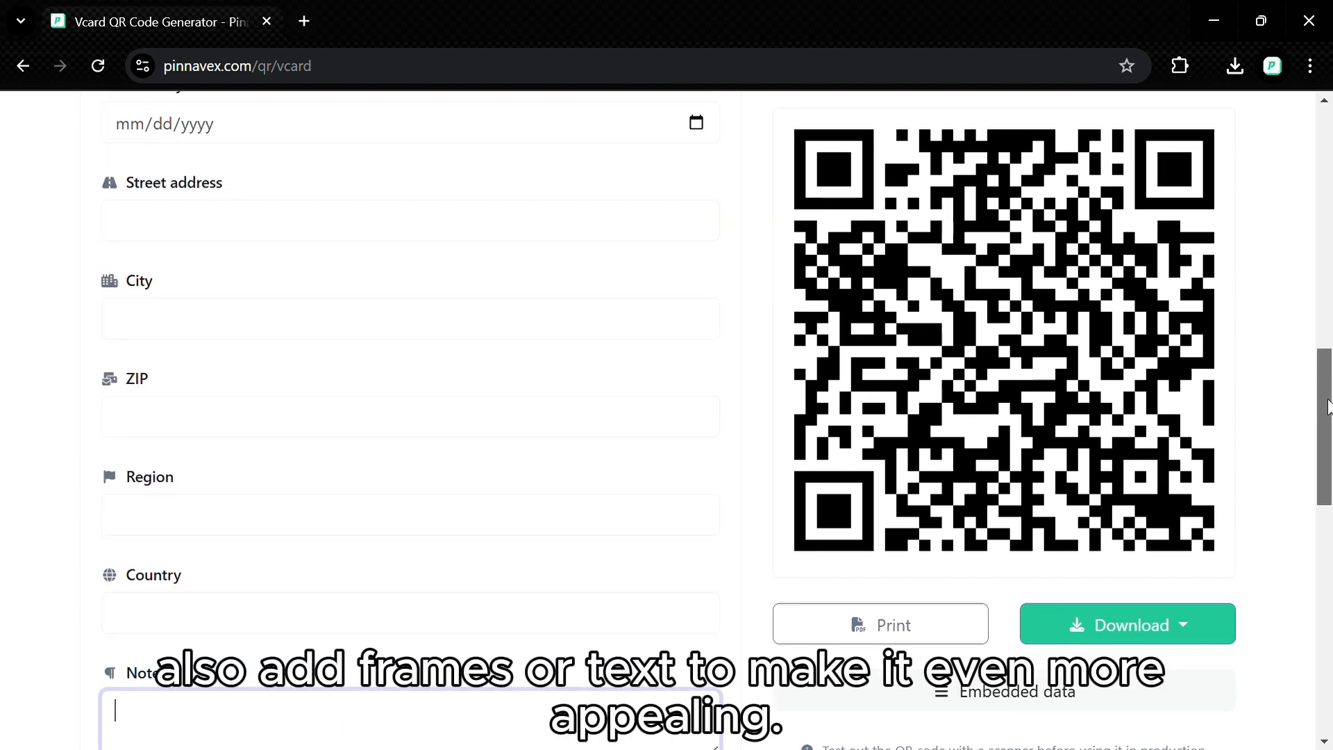
{"action": "left_click_drag", "start_coordinate": [1328, 406], "coordinate": [1303, 628]}
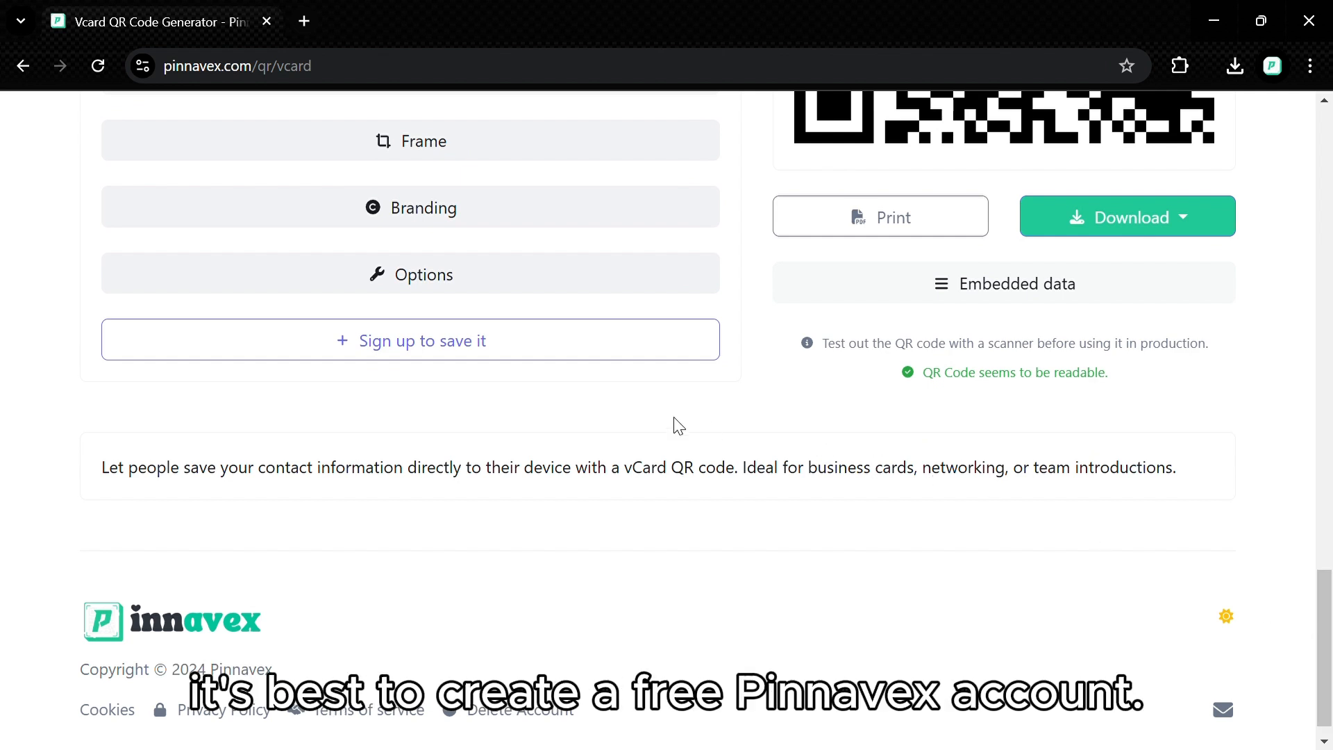
{"action": "left_click_drag", "start_coordinate": [1326, 670], "coordinate": [1330, 149]}
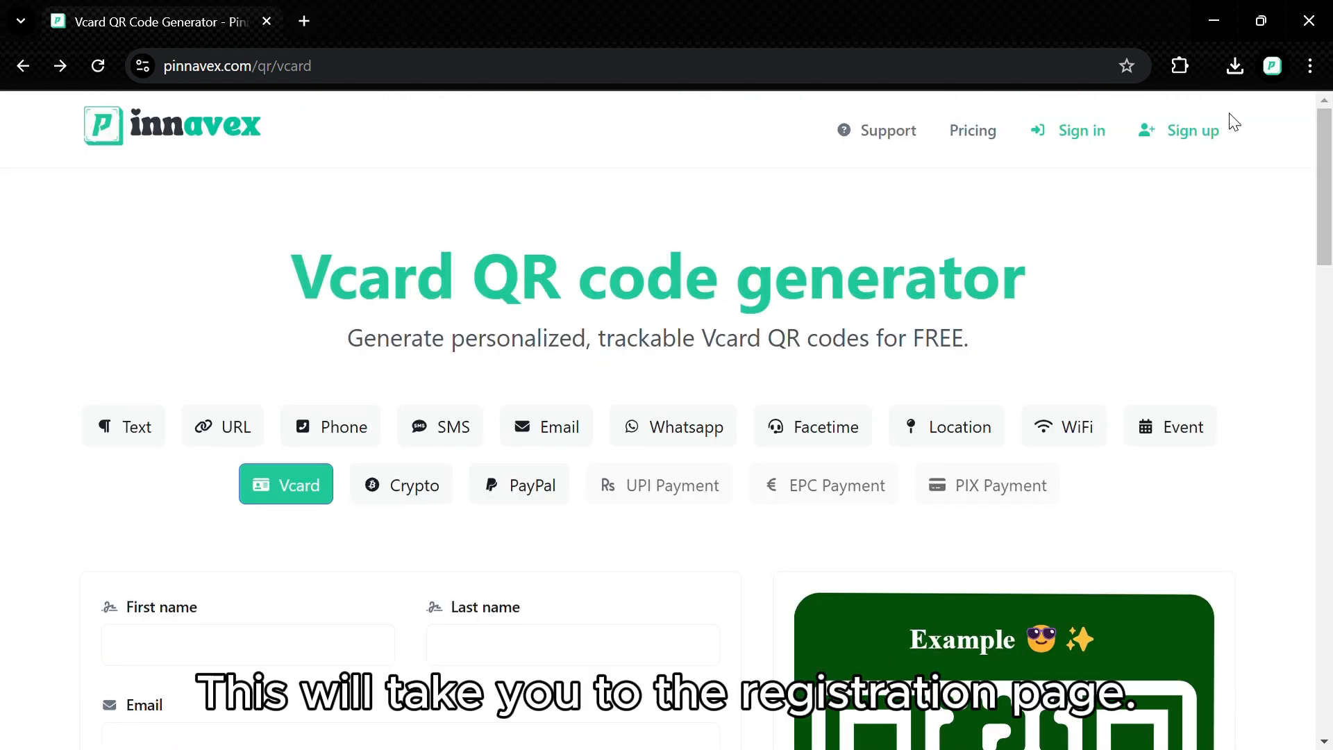
{"action": "left_click", "coordinate": [1201, 139]}
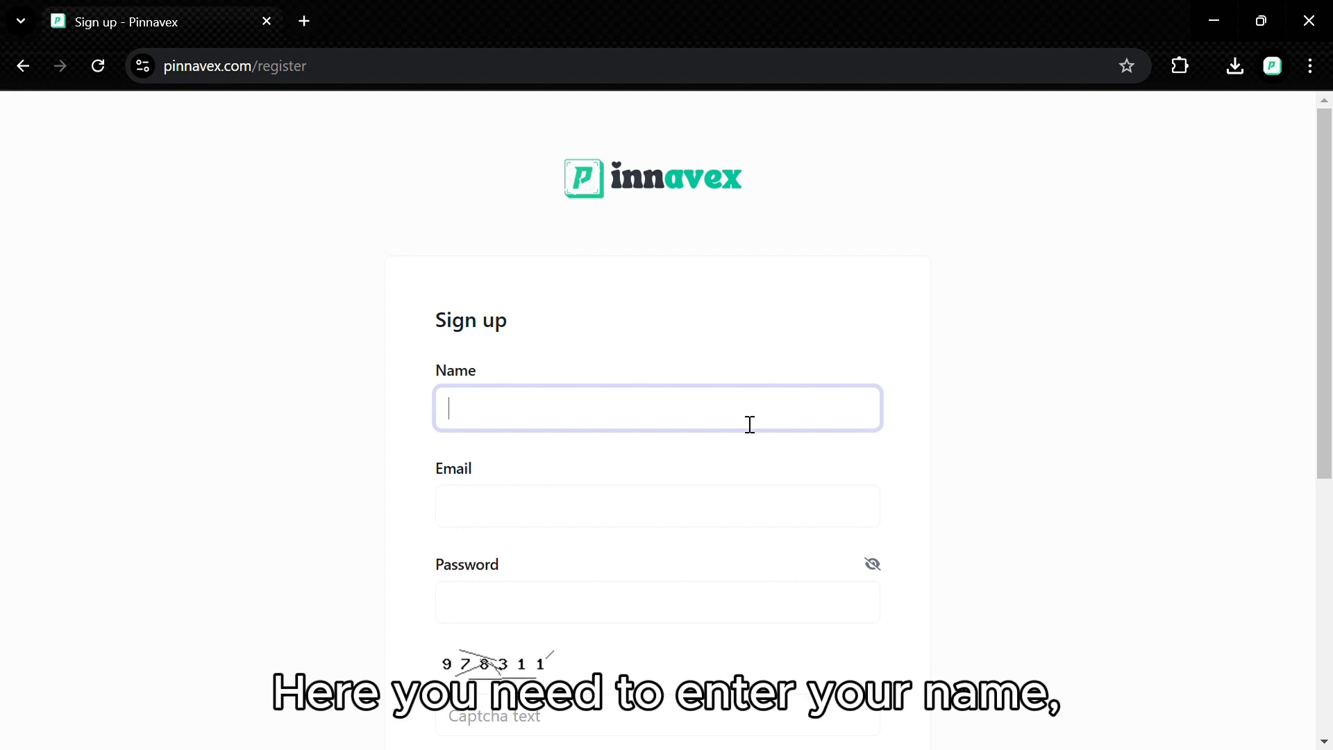
{"action": "left_click", "coordinate": [747, 423]}
{"action": "left_click", "coordinate": [611, 477]}
{"action": "left_click", "coordinate": [610, 524]}
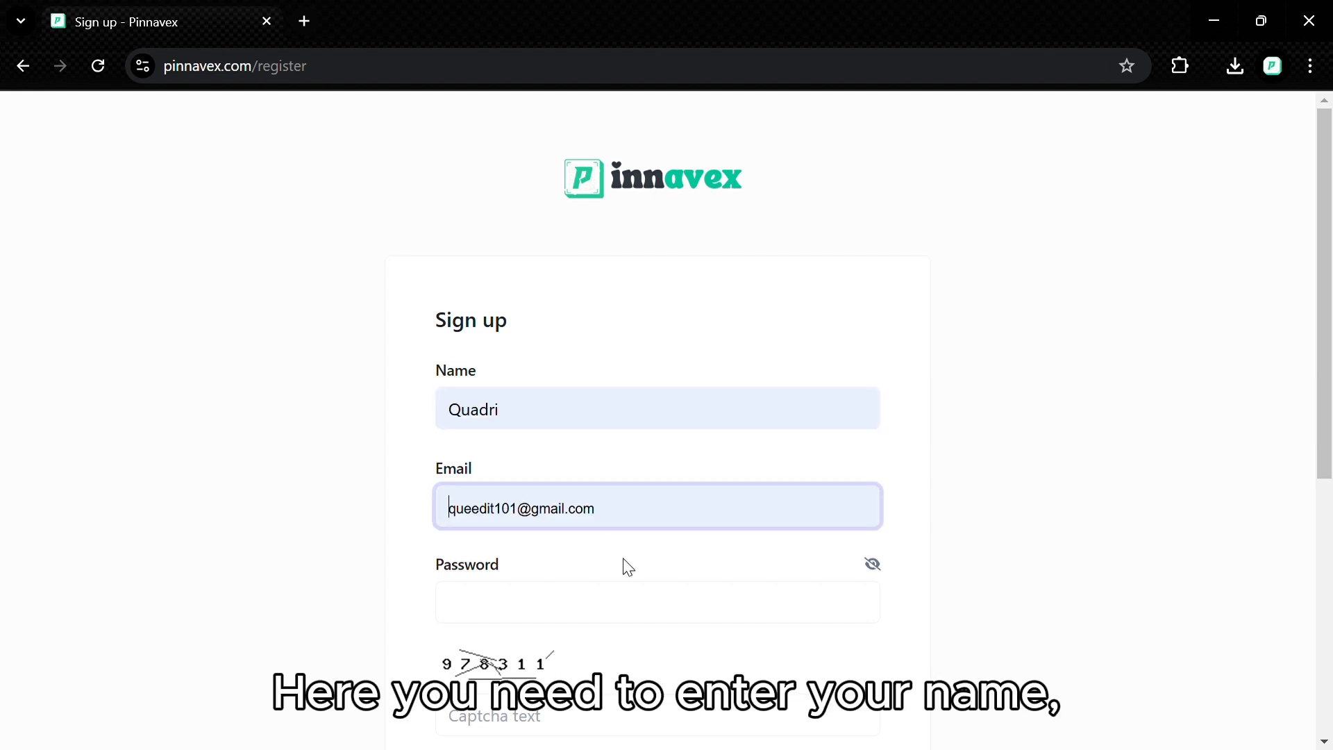
Step: Enter the account password and the captcha text in the registration form
{"action": "left_click", "coordinate": [606, 602]}
{"action": "type", "text": "••••••••"}
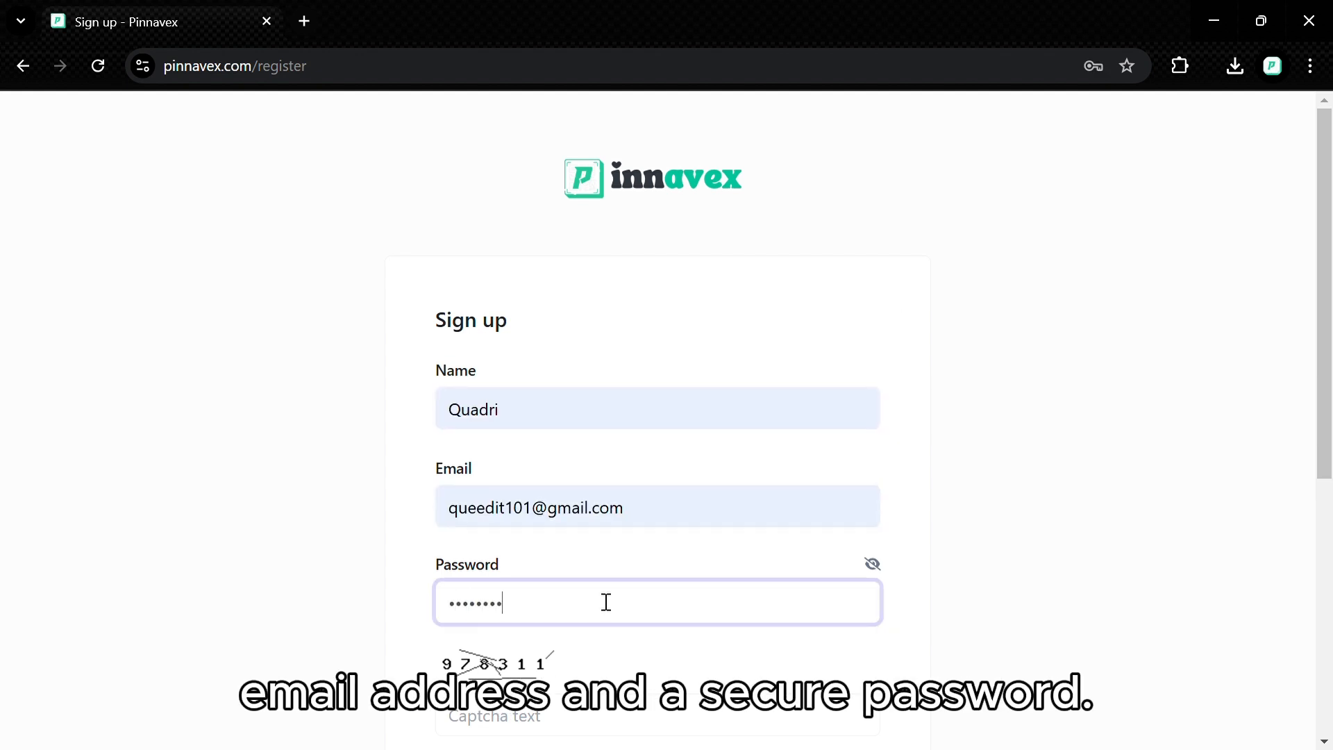
{"action": "type", "text": "••"}
{"action": "left_click", "coordinate": [552, 715]}
{"action": "type", "text": "978311"}
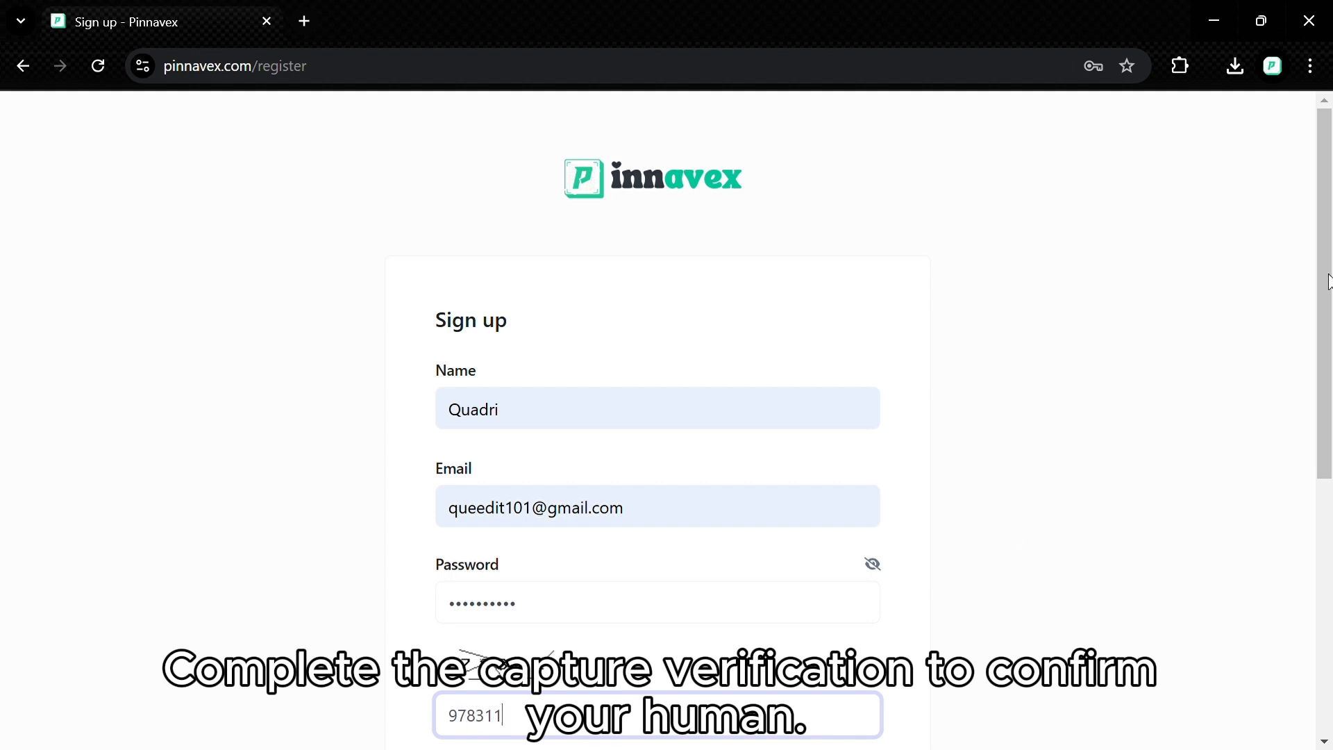
Step: Accept the Terms and Conditions and Privacy Policy, and register the account
{"action": "scroll", "coordinate": [1328, 281], "scroll_direction": "down", "scroll_amount": 4}
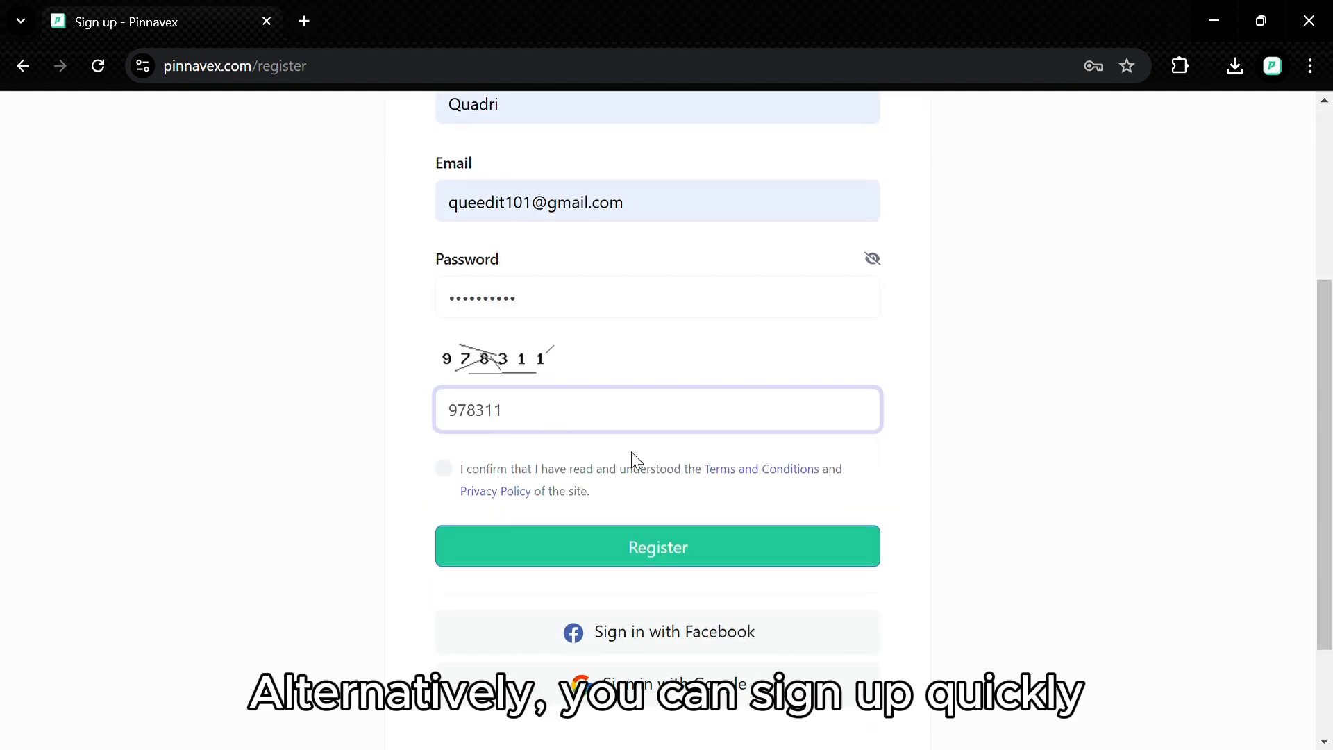
{"action": "left_click", "coordinate": [443, 469]}
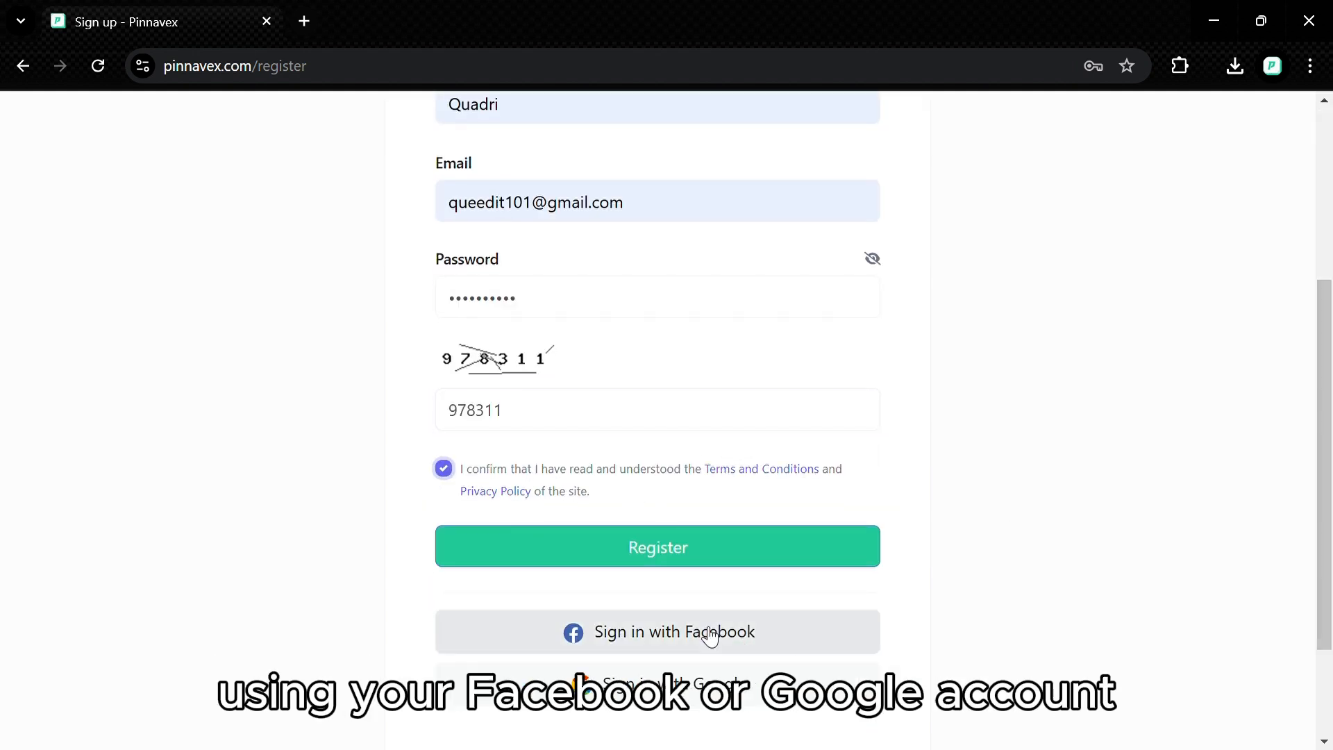
{"action": "left_click", "coordinate": [678, 552]}
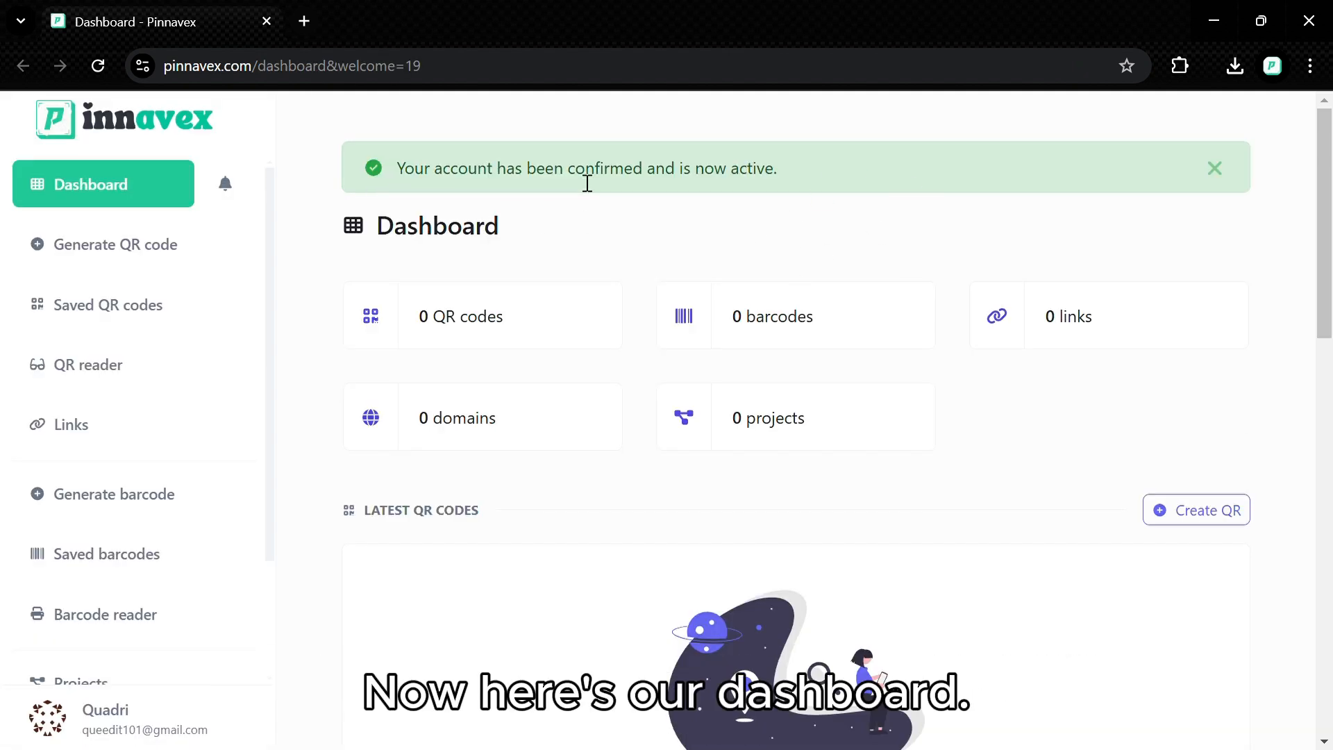
Step: Start a new QR code from the account dashboard and choose the Vcard type
{"action": "left_click_drag", "start_coordinate": [1331, 246], "coordinate": [1264, 205]}
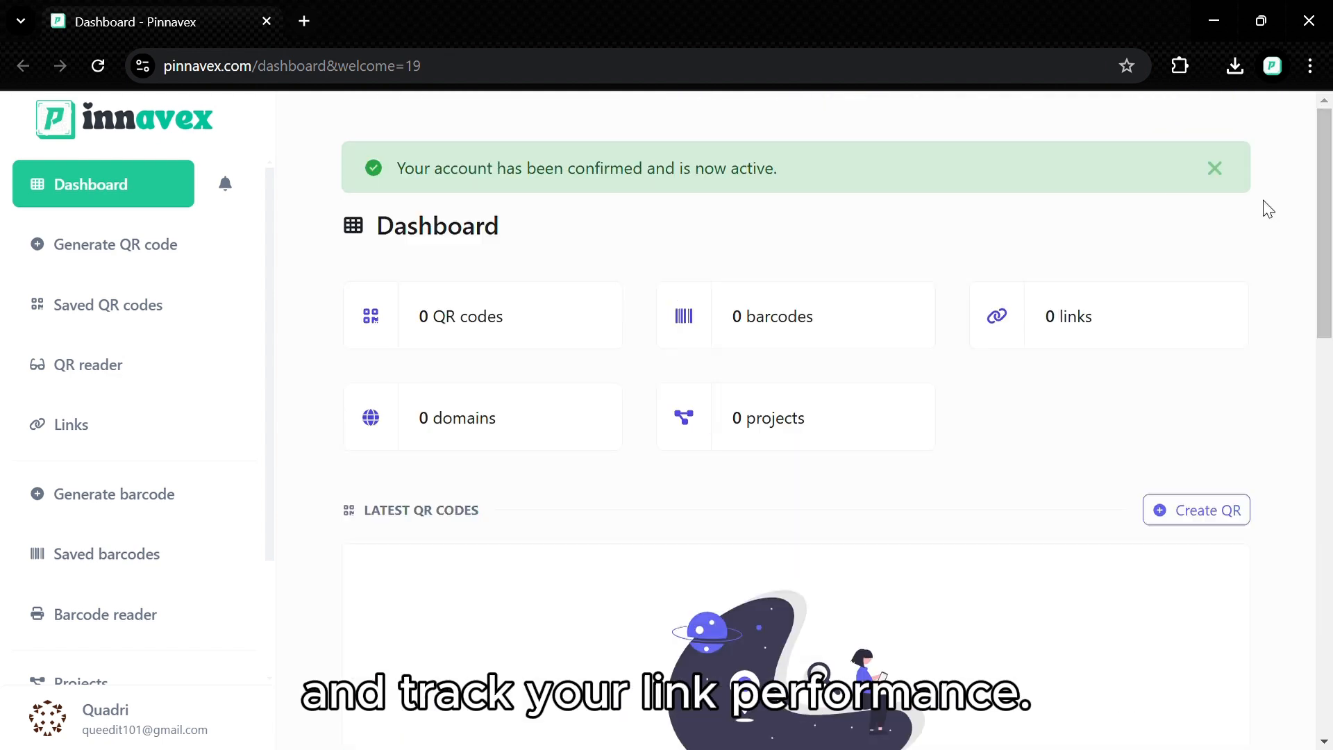
{"action": "left_click", "coordinate": [137, 247]}
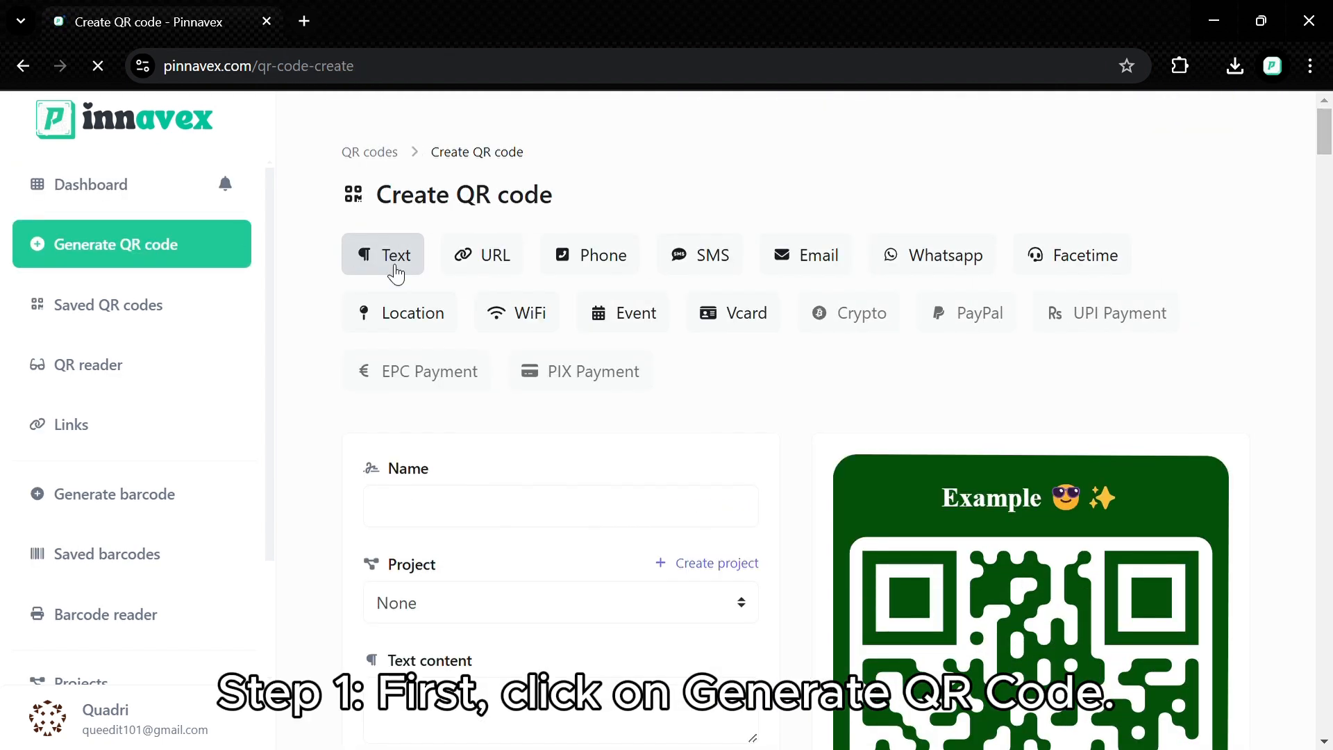
{"action": "left_click", "coordinate": [749, 316]}
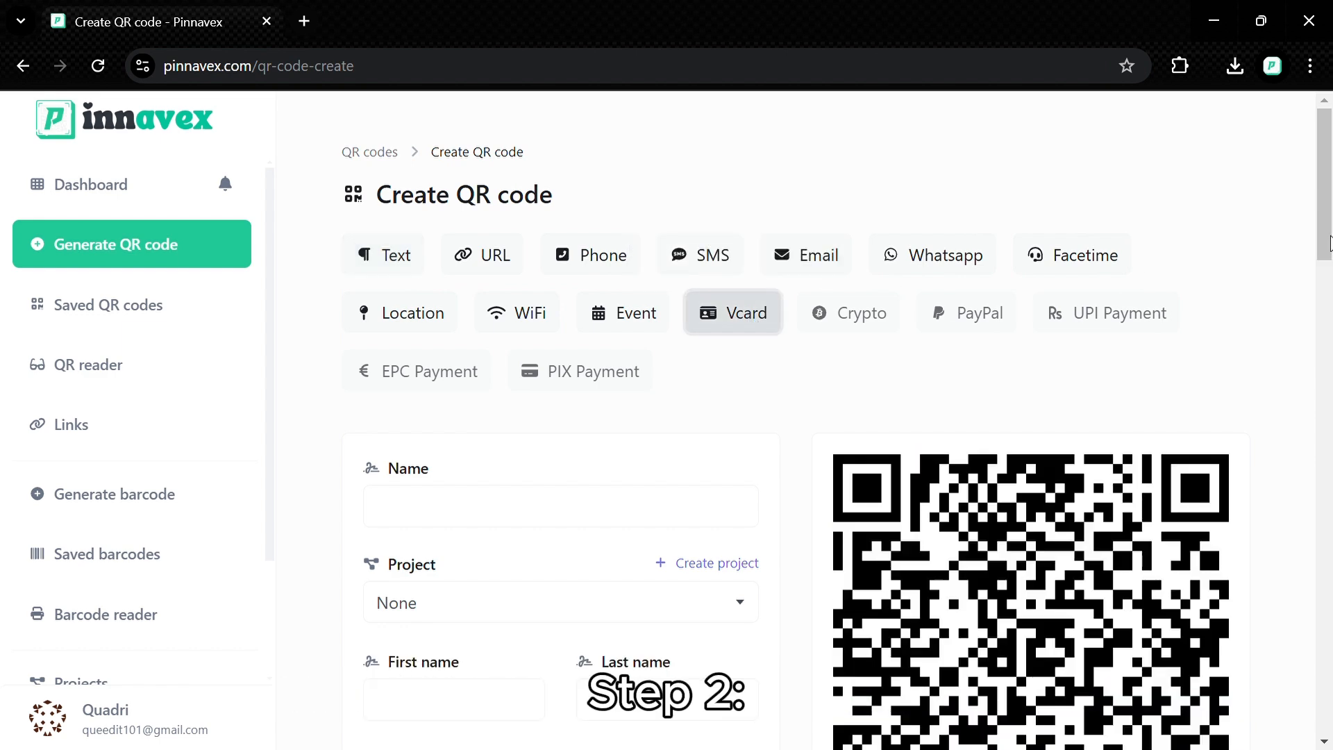
Step: Name the new QR code "Vcard Testing"
{"action": "scroll", "coordinate": [1328, 243], "scroll_direction": "down", "scroll_amount": 3}
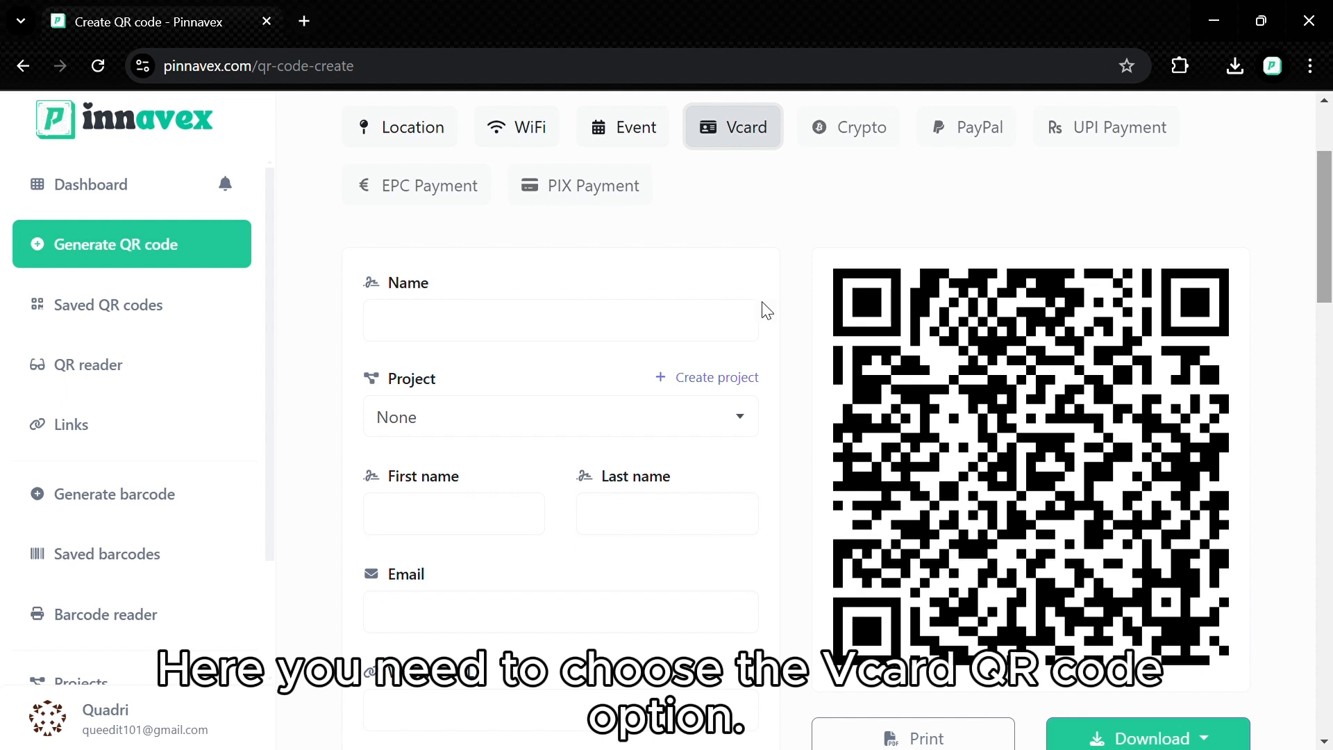
{"action": "left_click", "coordinate": [513, 323]}
{"action": "type", "text": "Vcard Testing"}
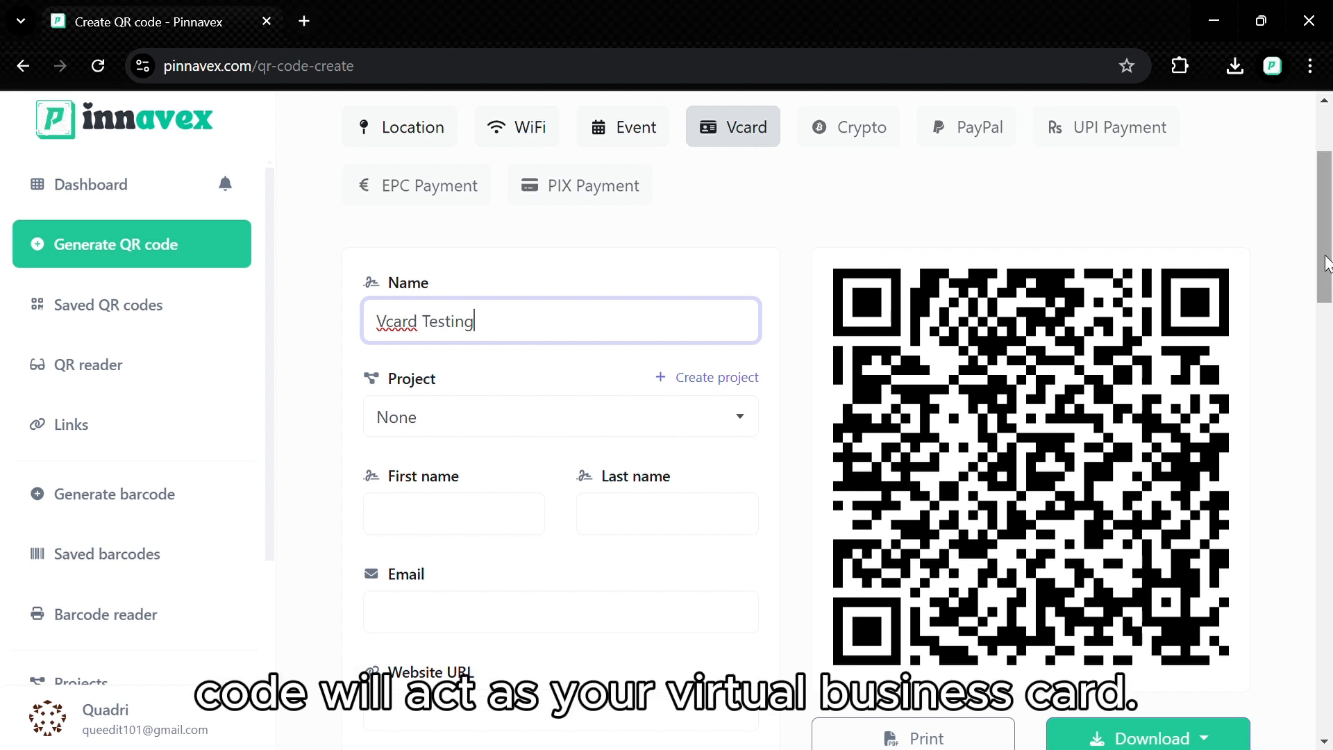
Step: Fill in the contact's first name, last name and email address on the Vcard form
{"action": "left_click_drag", "start_coordinate": [1326, 264], "coordinate": [1328, 318]}
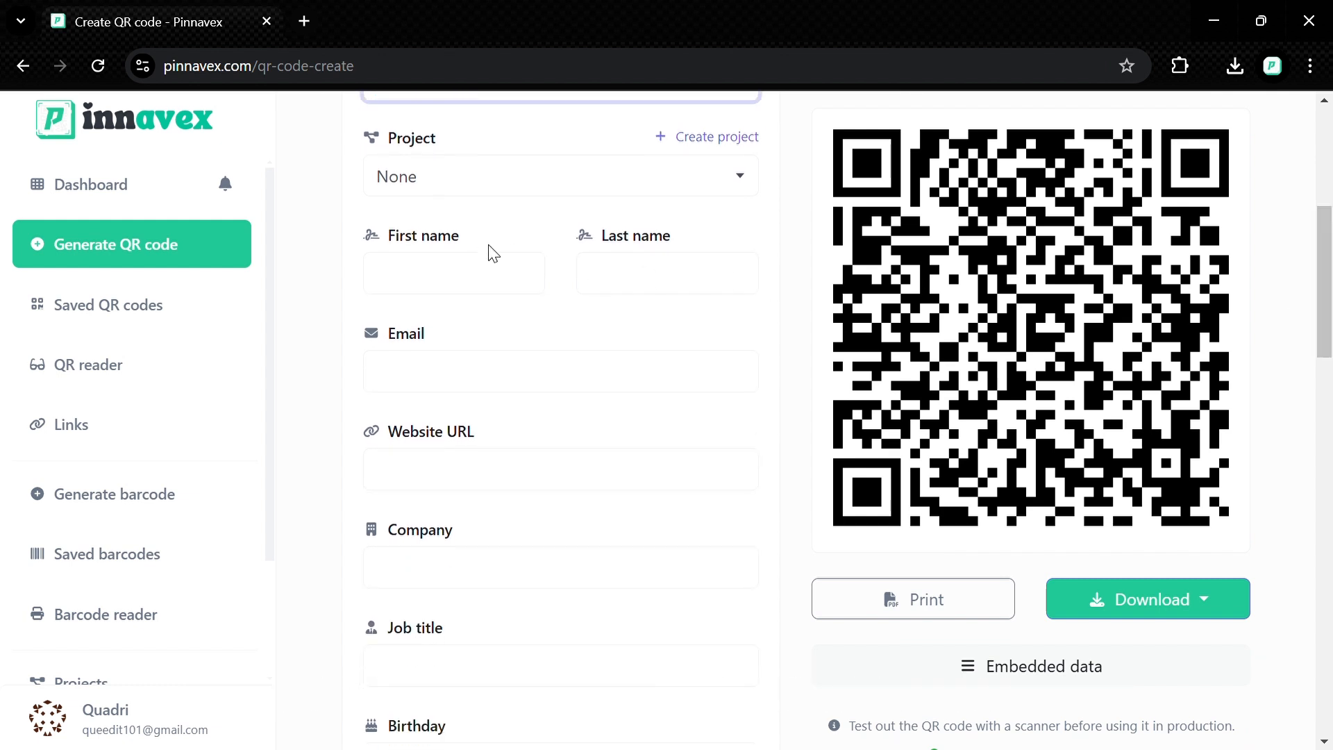
{"action": "left_click", "coordinate": [489, 273]}
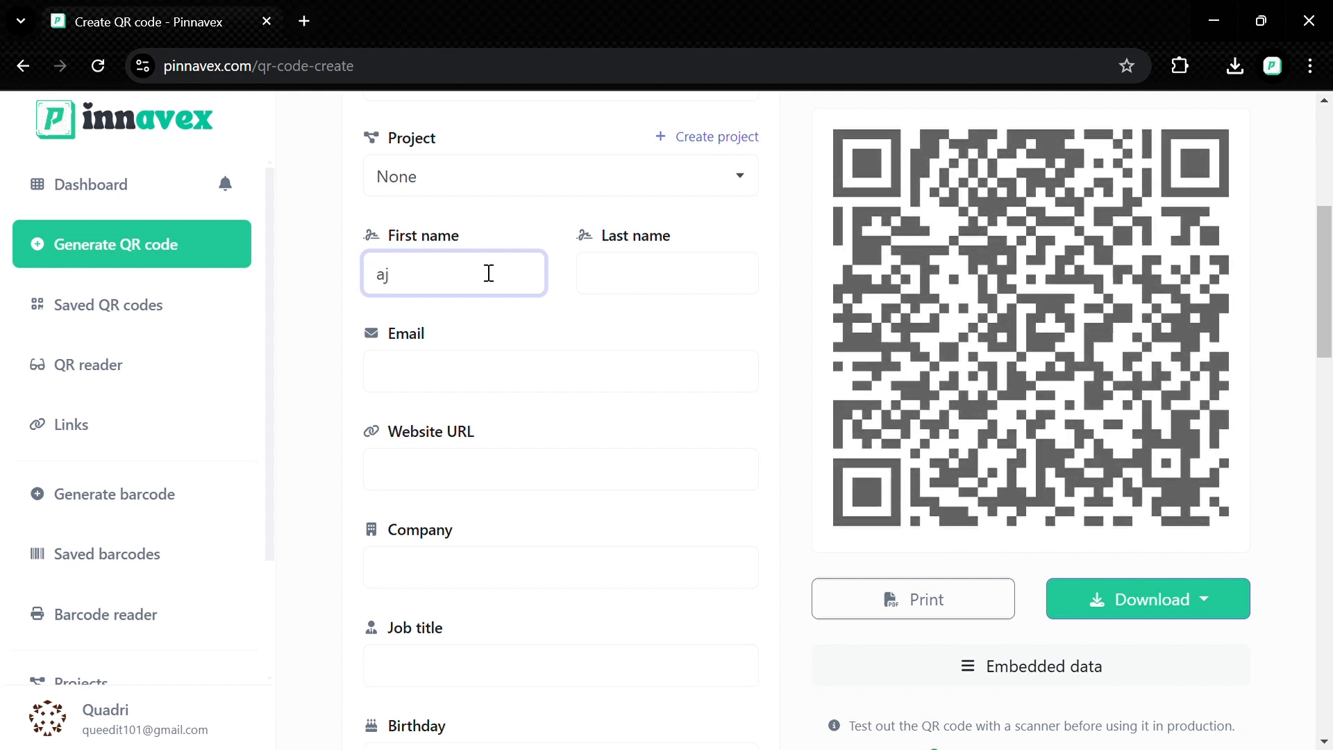
{"action": "key", "text": "BackSpace"}
{"action": "type", "text": "John "}
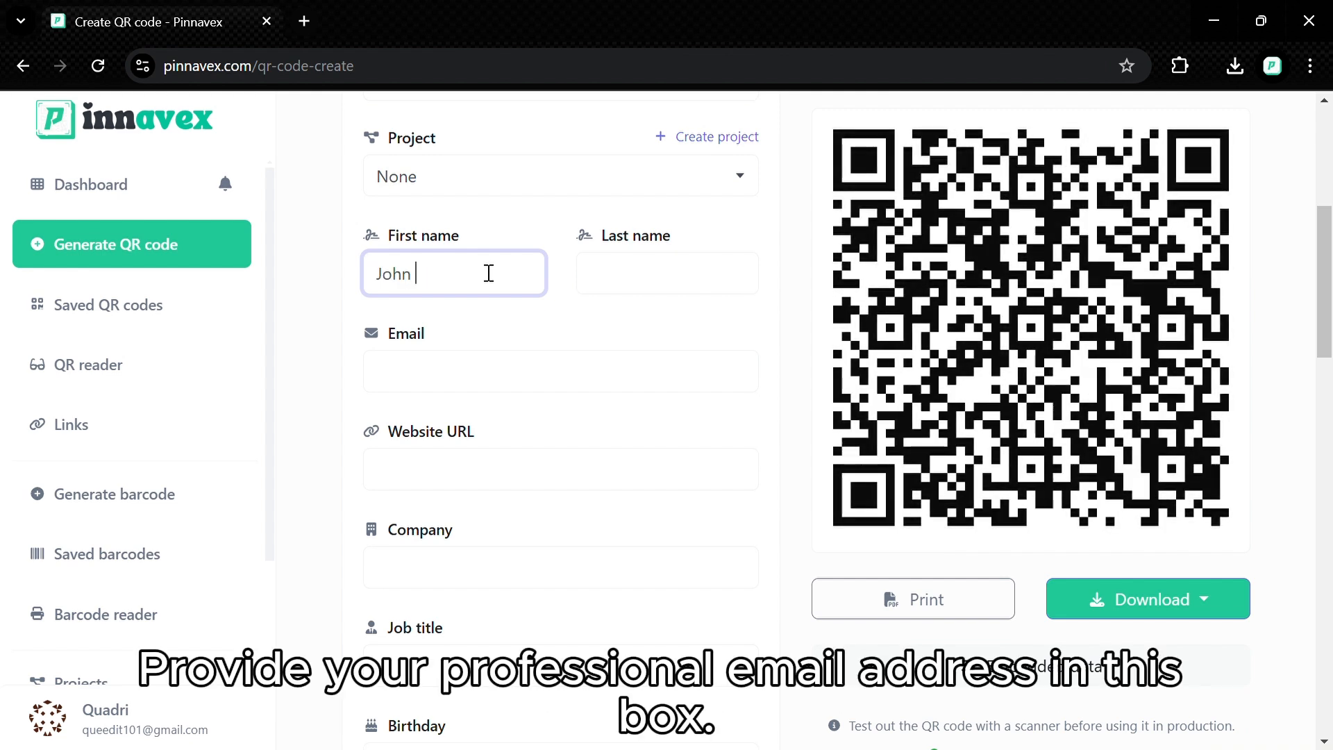
{"action": "type", "text": "Ddoe"}
{"action": "left_click", "coordinate": [595, 381]}
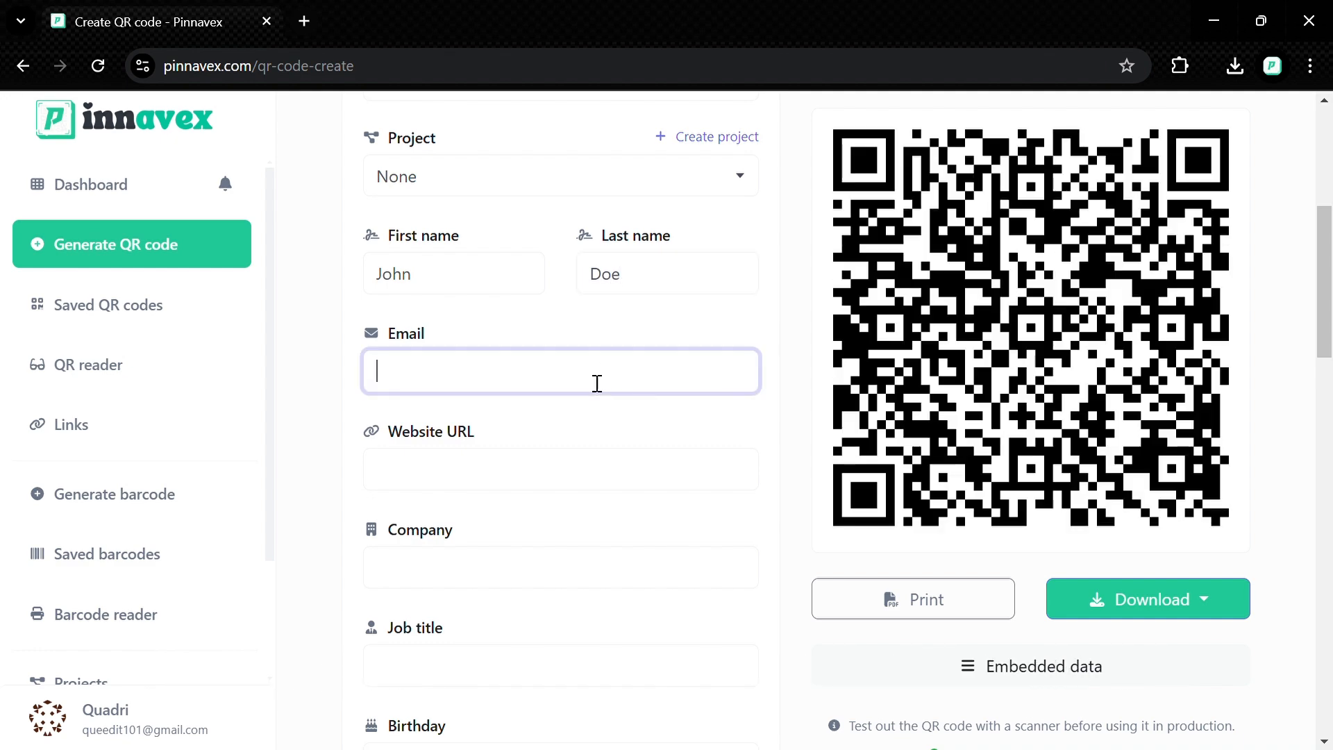
{"action": "type", "text": "johndoe@example.com"}
Step: Fill in the Vcard's website URL and set the company to "Doe Consulting LTD"
{"action": "left_click", "coordinate": [476, 481]}
{"action": "type", "text": "Doe C"}
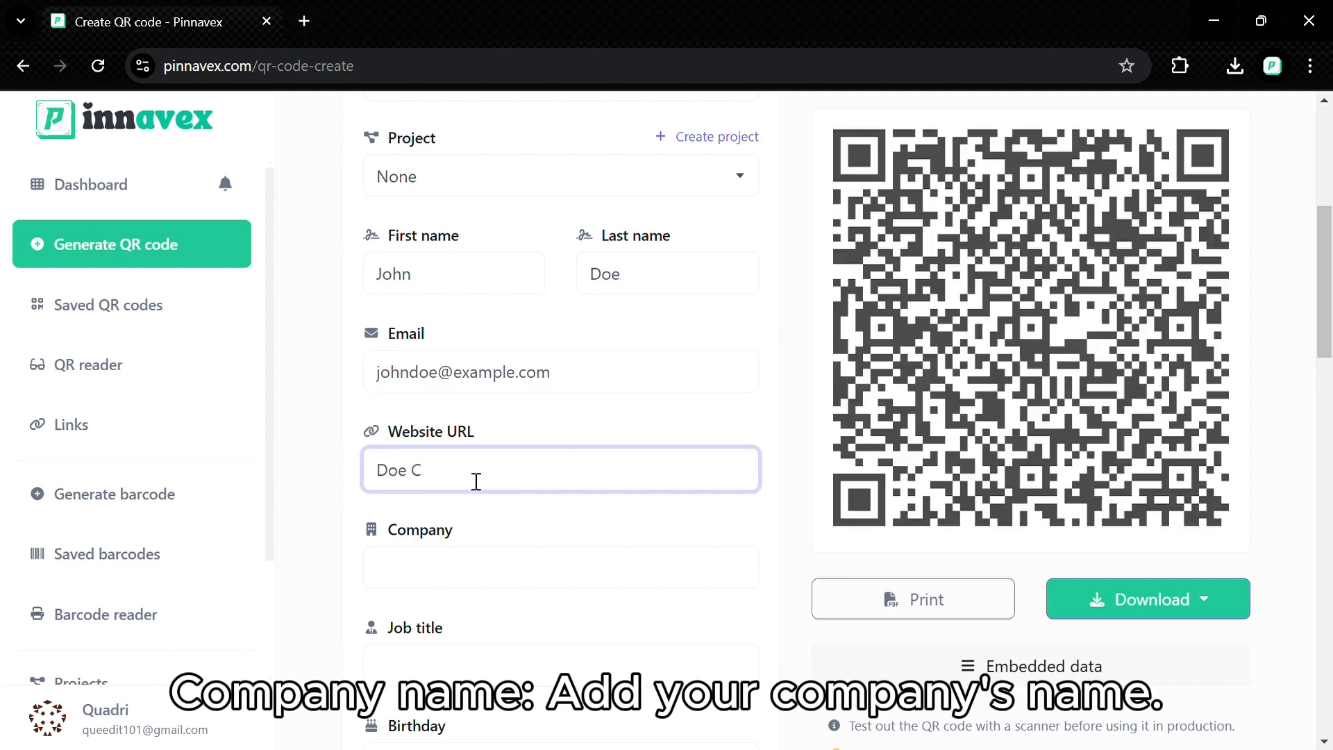
{"action": "type", "text": "onsulting LTD"}
{"action": "key", "text": "ctrl+a"}
{"action": "type", "text": "doe@"}
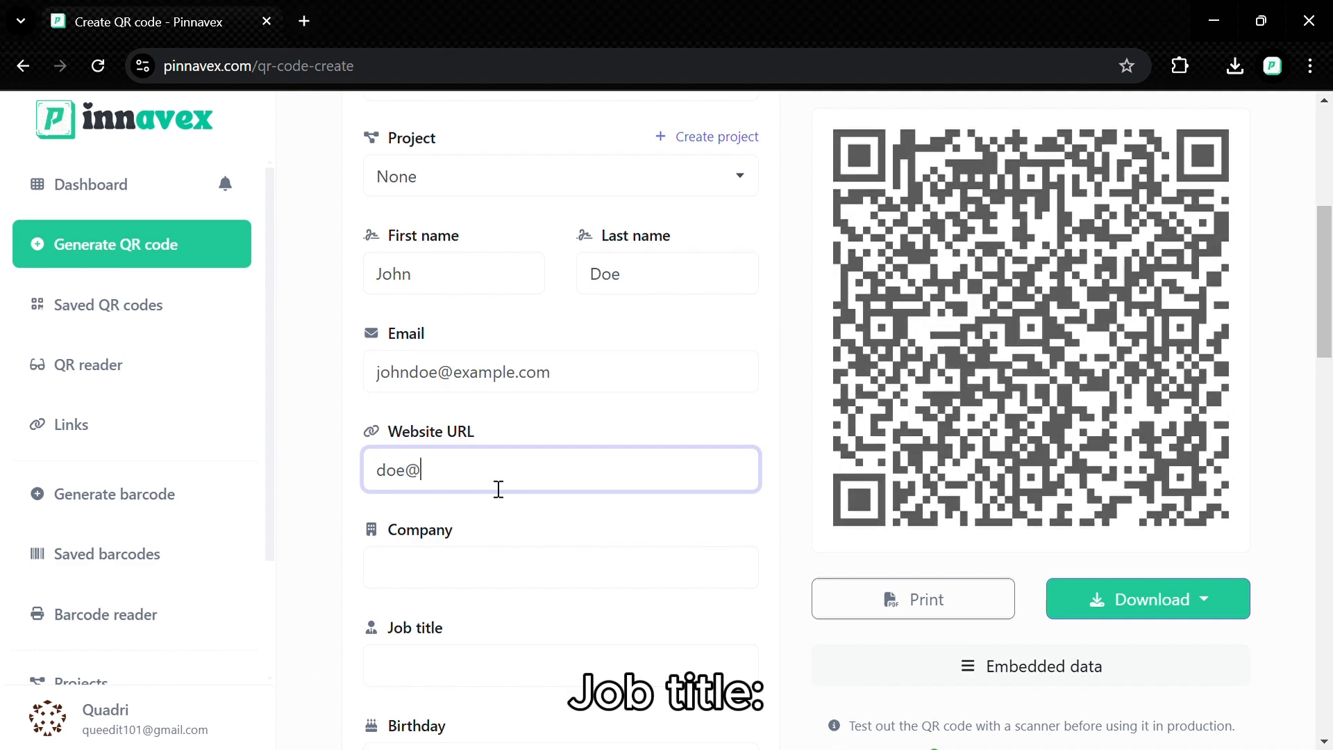
{"action": "type", "text": "example.com"}
{"action": "left_click", "coordinate": [470, 583]}
{"action": "type", "text": "Doe Consulting LTD"}
Step: Set the job title to "Senior Marketing Manager" and fill in the contact's birthday
{"action": "scroll", "coordinate": [571, 410], "scroll_direction": "down", "scroll_amount": 3}
{"action": "left_click", "coordinate": [571, 410]}
{"action": "type", "text": "Senior Marketing Mn"}
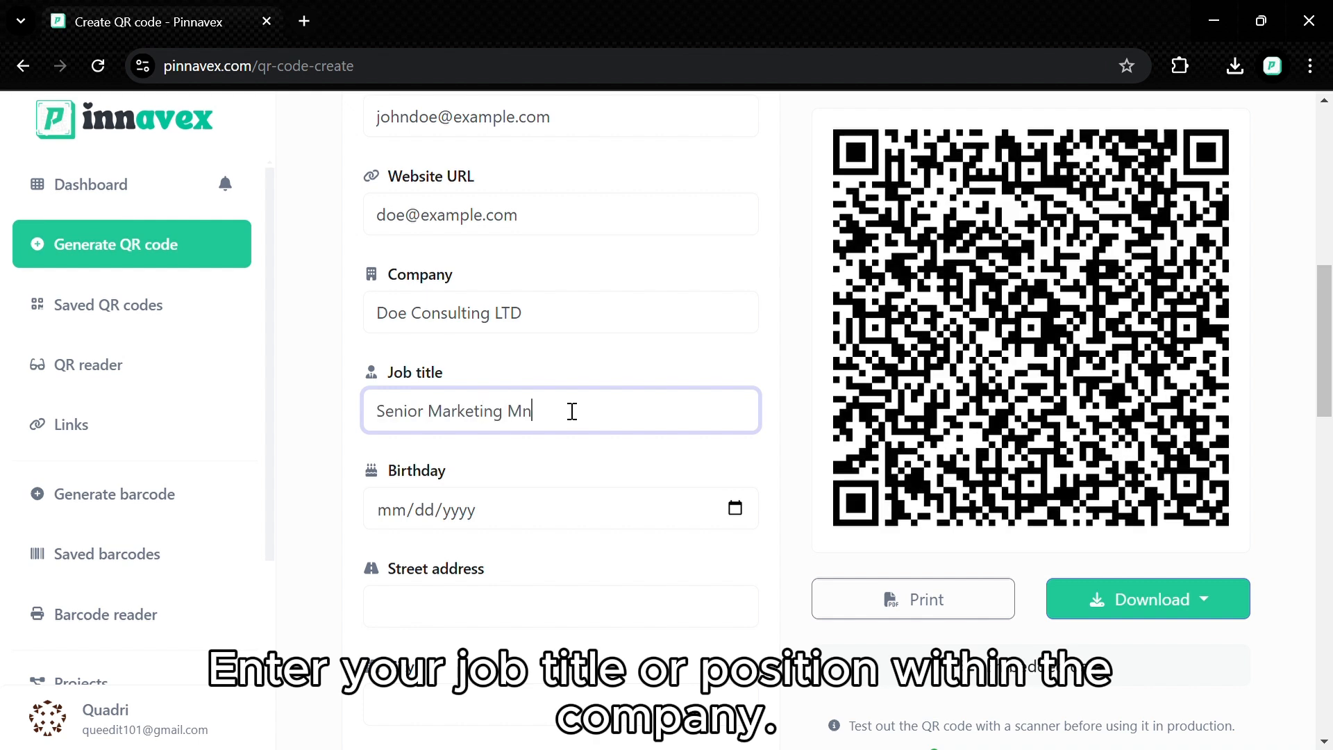
{"action": "left_click", "coordinate": [732, 514]}
{"action": "left_click", "coordinate": [538, 331]}
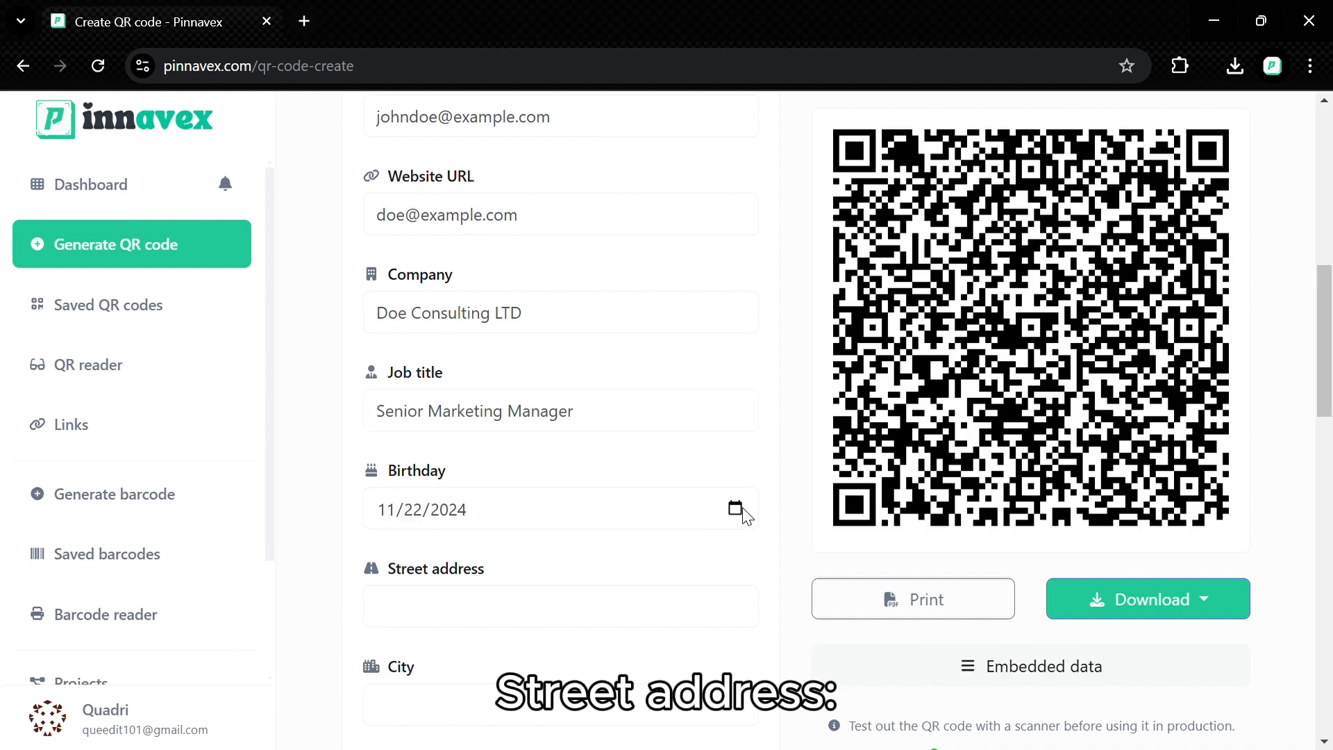
{"action": "left_click", "coordinate": [477, 375]}
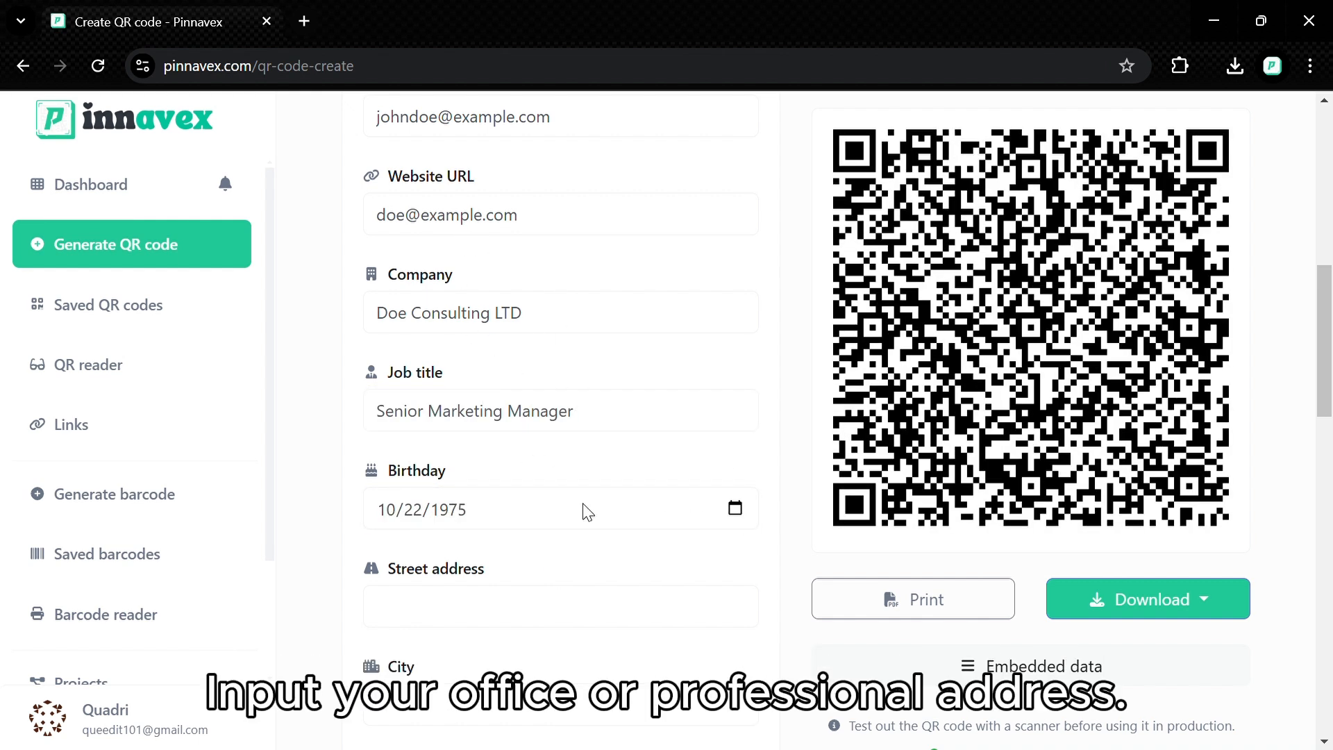
Step: Fill in the contact's street address, city and ZIP code on the Vcard form
{"action": "left_click", "coordinate": [482, 607]}
{"action": "type", "text": "123 Innovation Drive"}
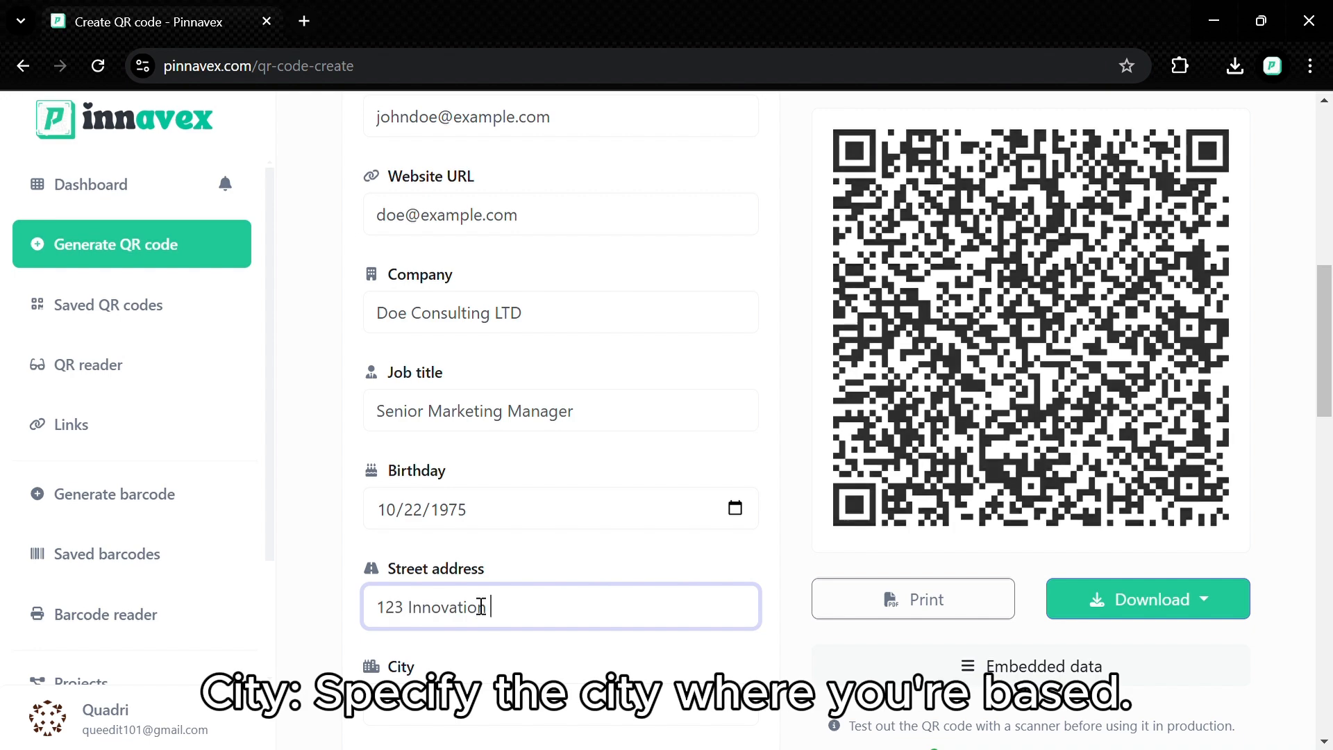
{"action": "scroll", "coordinate": [514, 486], "scroll_direction": "down", "scroll_amount": 5}
{"action": "left_click", "coordinate": [545, 353]}
{"action": "type", "text": "LAGOS"}
{"action": "left_click", "coordinate": [507, 465]}
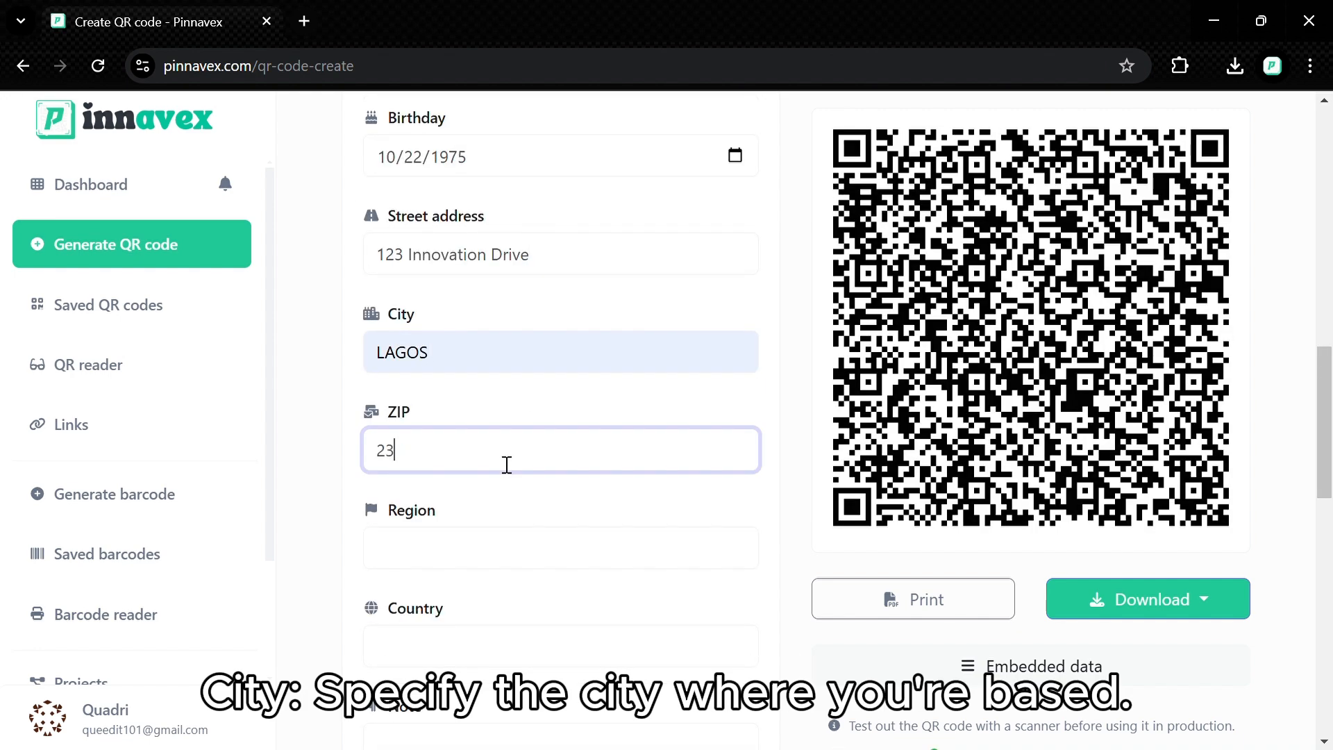
{"action": "type", "text": "23"}
{"action": "key", "text": "BackSpace"}
{"action": "key", "text": "BackSpace"}
{"action": "left_click", "coordinate": [530, 506]}
Step: Set the contact's region to "West Africa" and the country to "Nigeria"
{"action": "left_click", "coordinate": [527, 558]}
{"action": "type", "text": "West Africa or"}
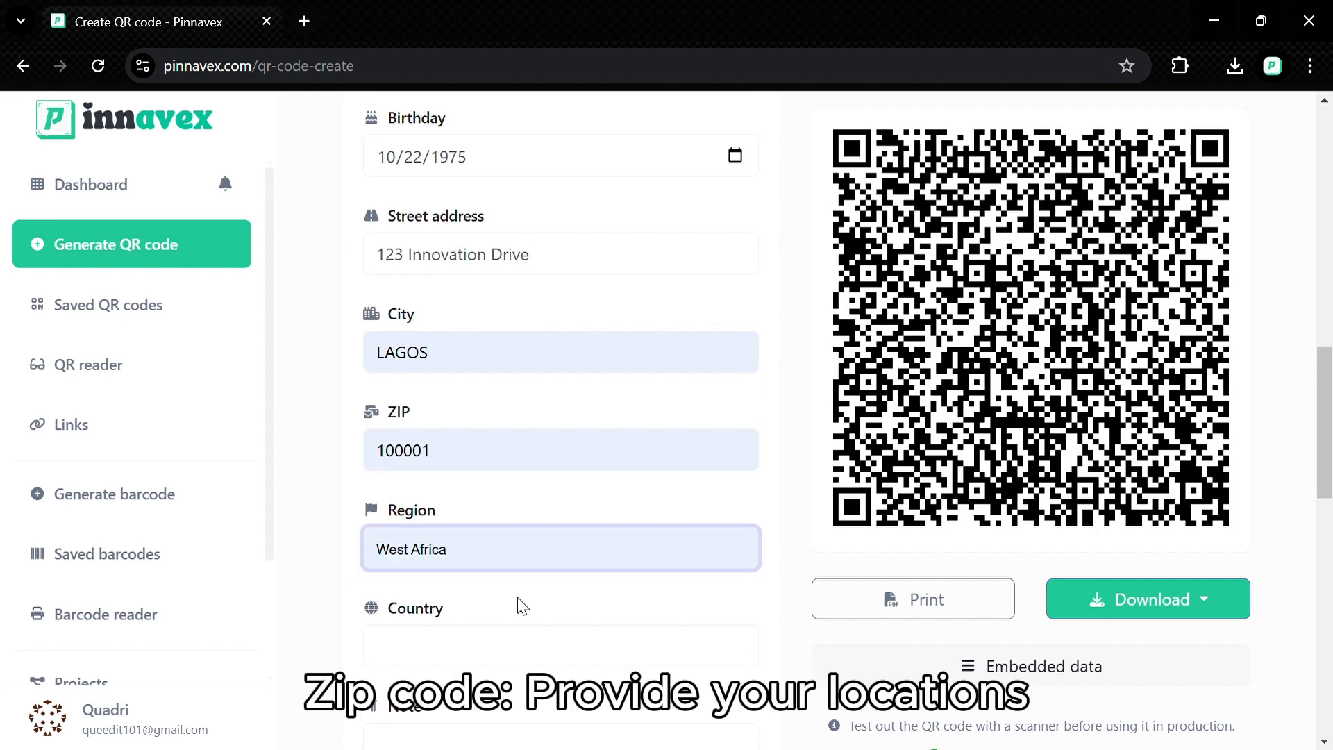
{"action": "left_click", "coordinate": [517, 646]}
{"action": "type", "text": "Nigeria"}
Step: Enter "Include a brief personal or professional note here!" as the Vcard's note
{"action": "scroll", "coordinate": [869, 450], "scroll_direction": "down", "scroll_amount": 3}
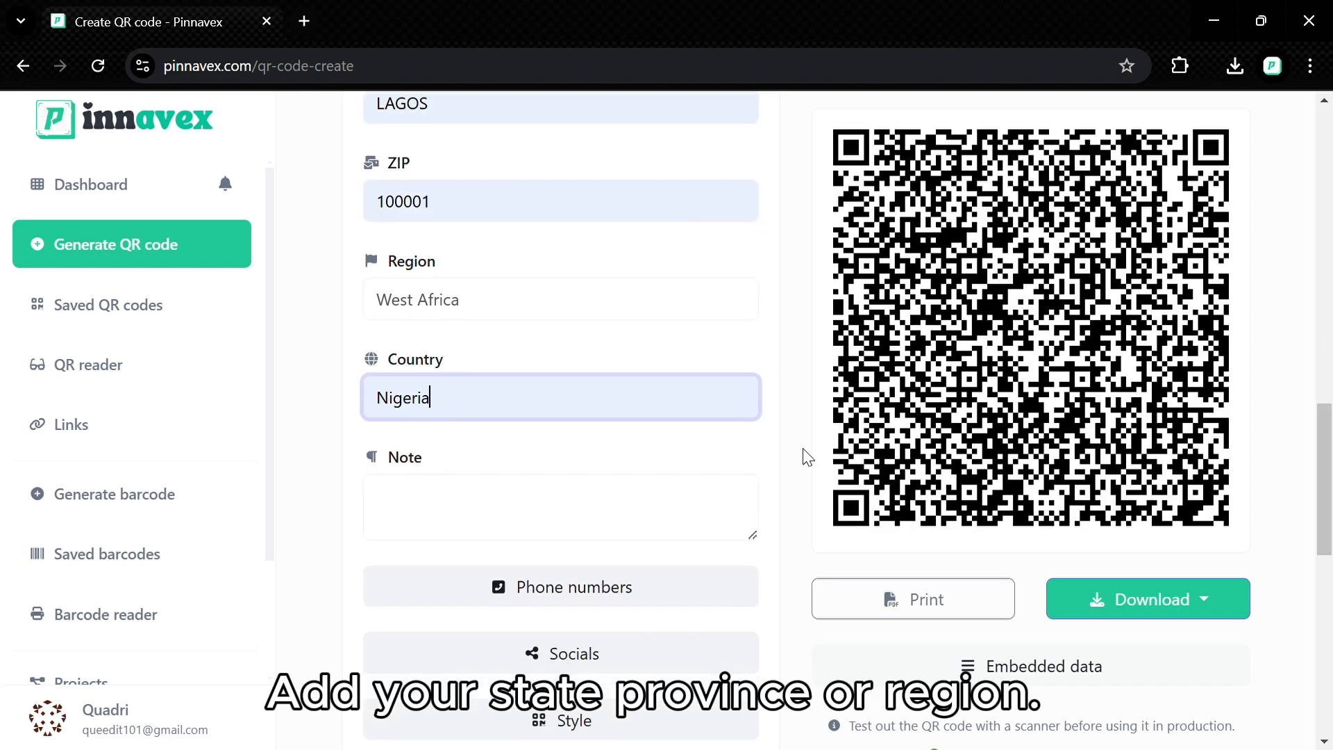
{"action": "left_click", "coordinate": [511, 506]}
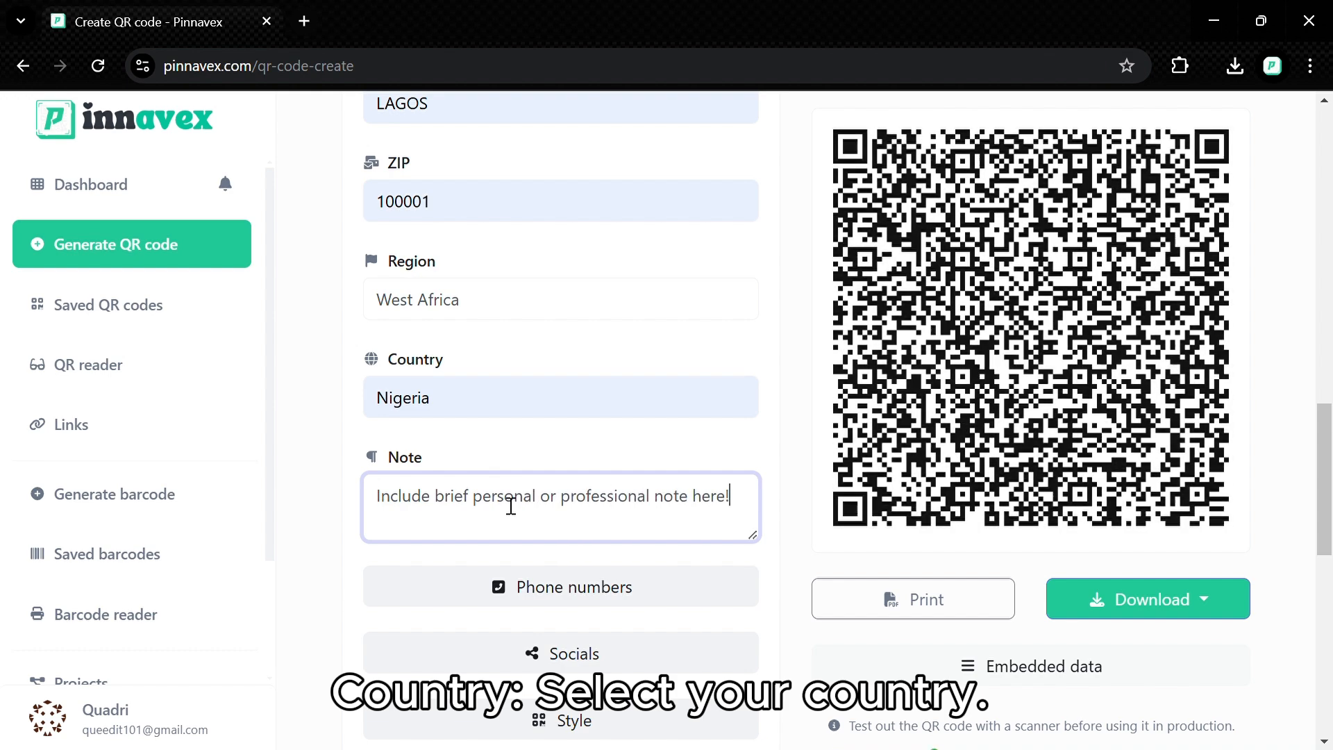
{"action": "left_click", "coordinate": [440, 514]}
{"action": "type", "text": "a"}
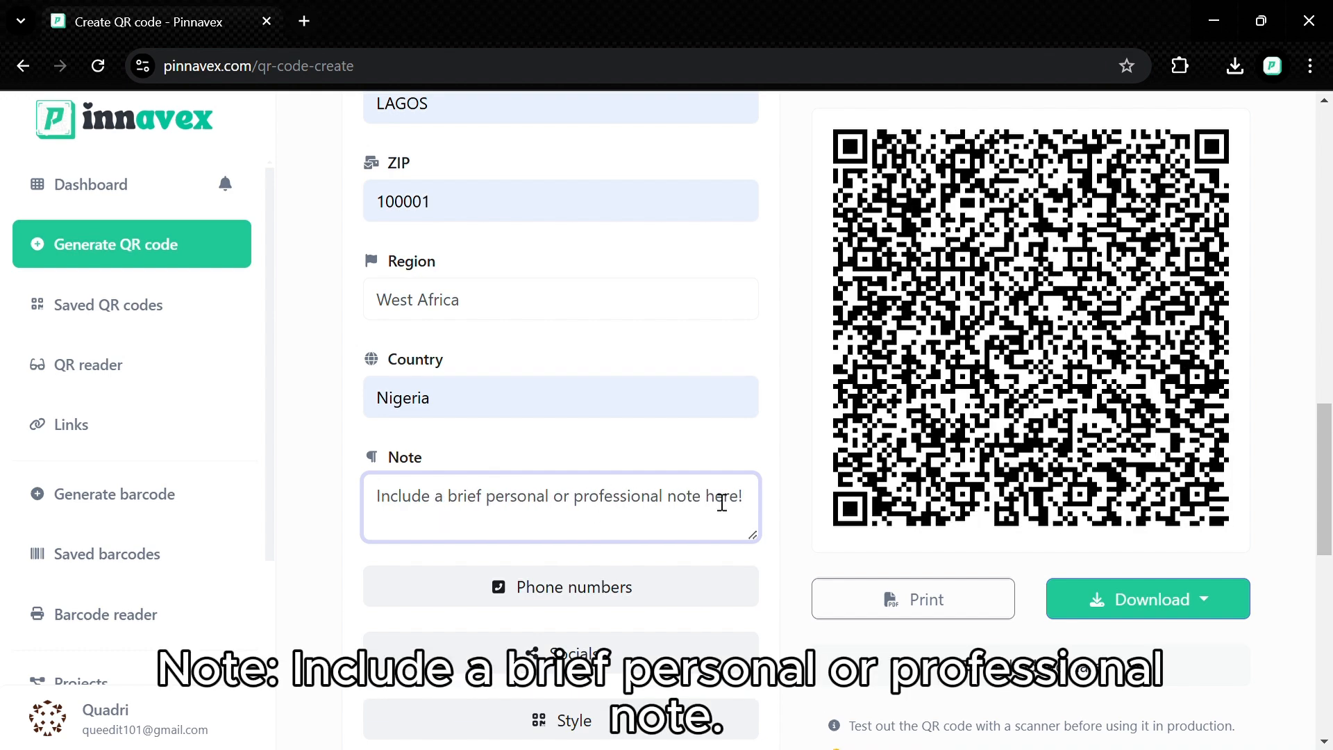
Step: Append a blank line and "Example: Feel free to connect for innovative marketing solutions!" to the note
{"action": "left_click", "coordinate": [755, 508]}
{"action": "key", "text": "Return"}
{"action": "key", "text": "Return"}
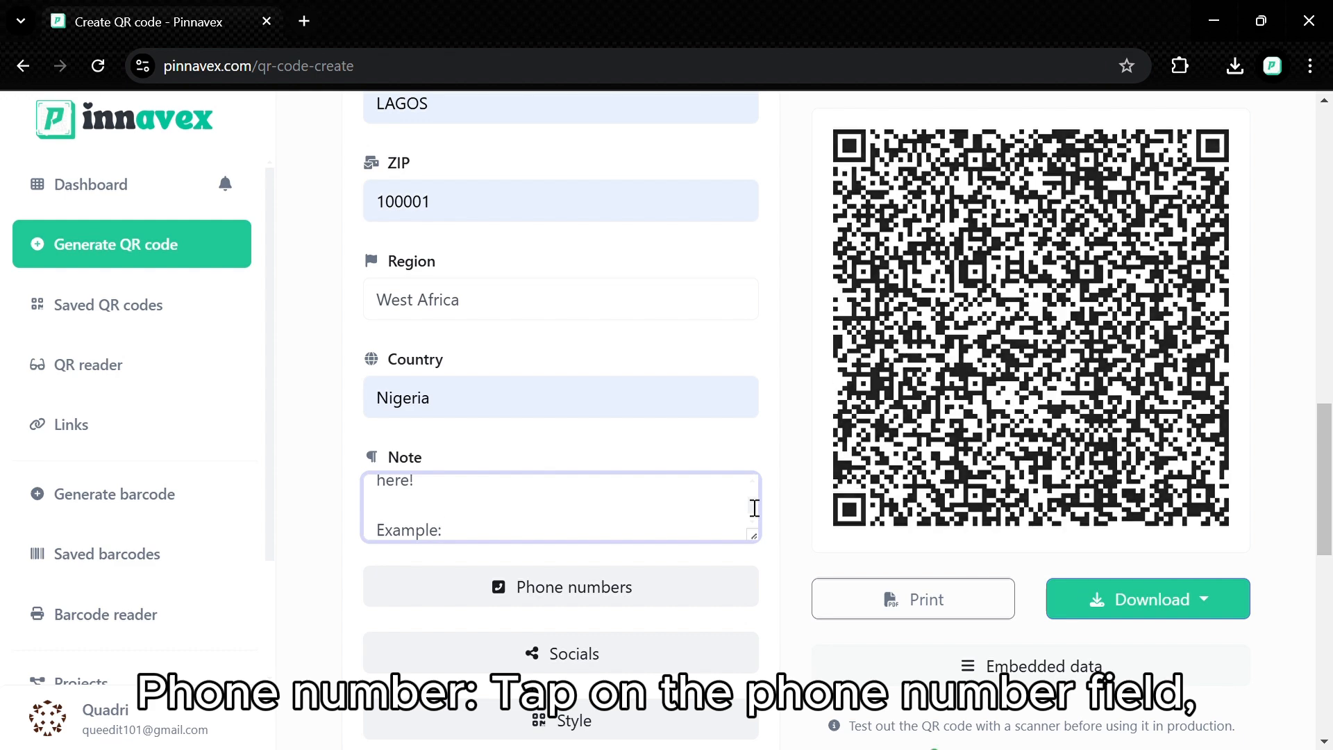
{"action": "type", "text": "Example: Feel"}
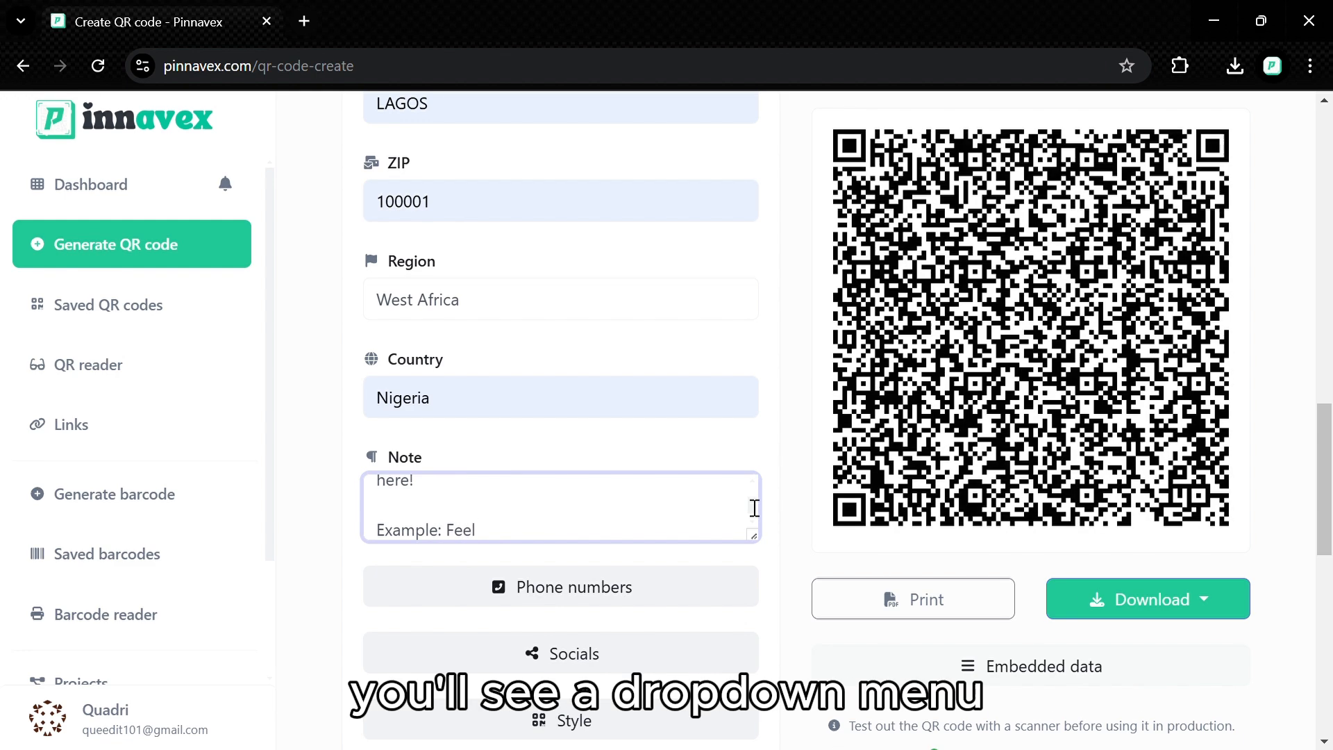
{"action": "type", "text": " free to connect for i"}
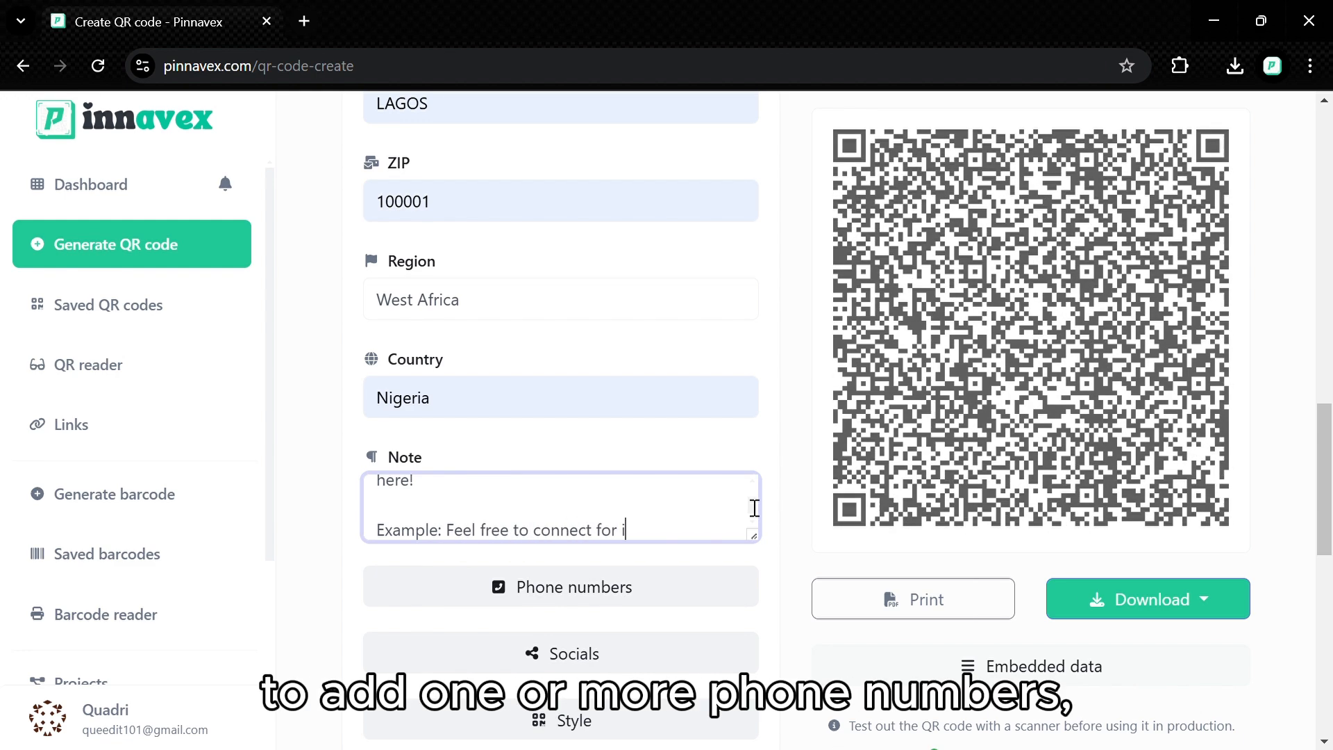
{"action": "type", "text": "nnovative marketing solutions!"}
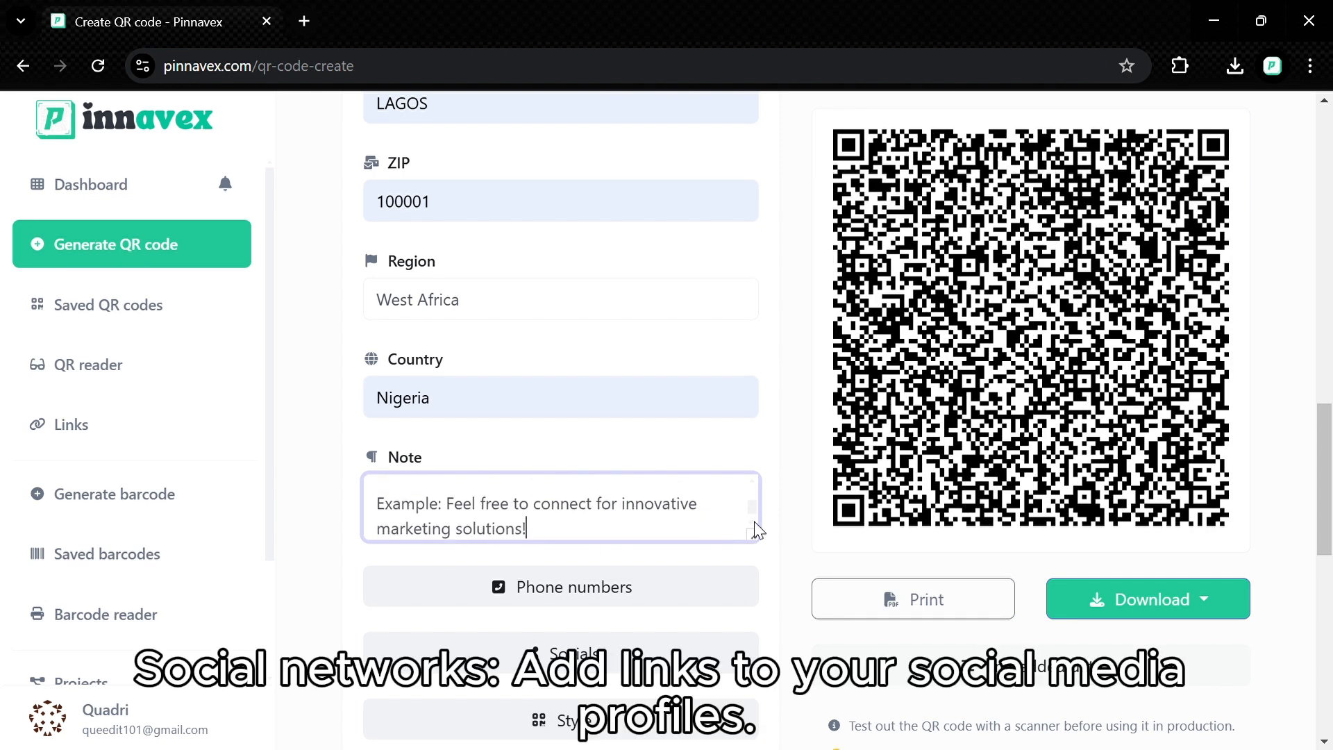
{"action": "left_click", "coordinate": [559, 587]}
{"action": "scroll", "coordinate": [470, 556], "scroll_direction": "down", "scroll_amount": 2}
{"action": "left_click", "coordinate": [479, 573]}
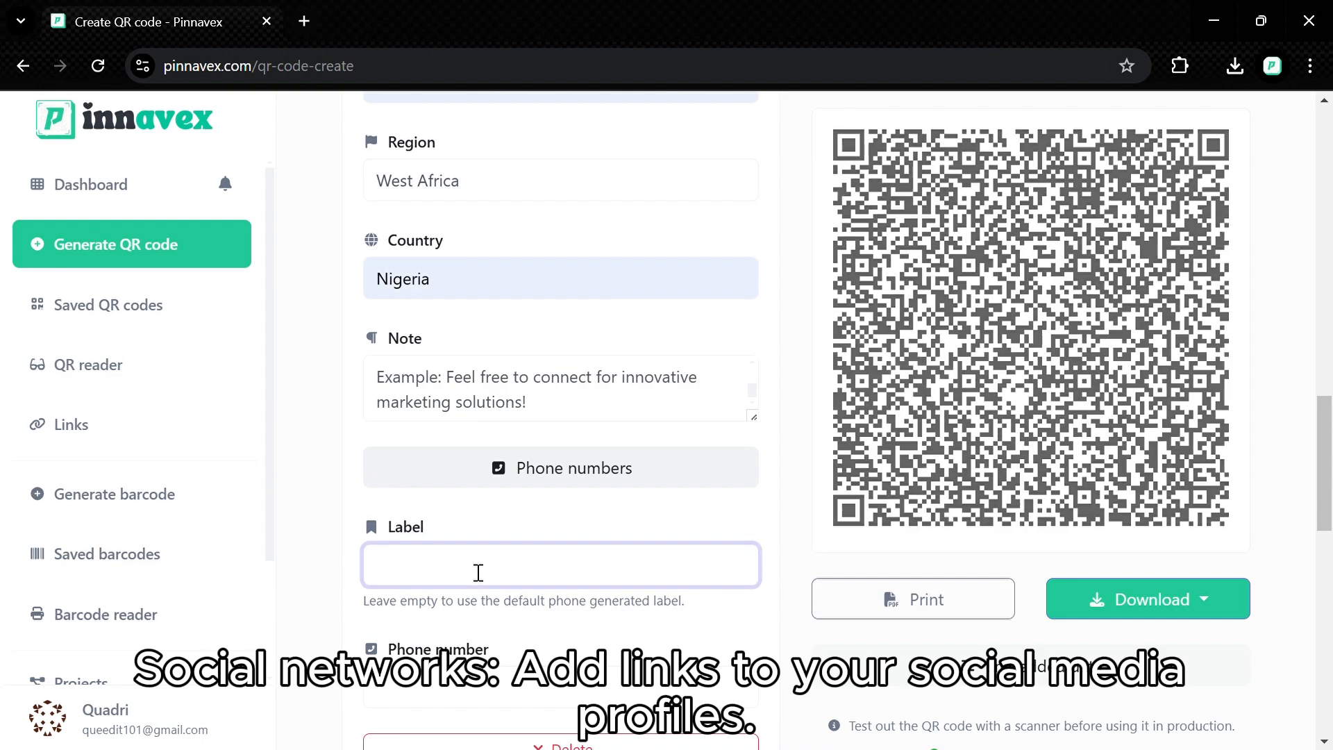
{"action": "type", "text": "Specify here! PHONE or WhatsApp"}
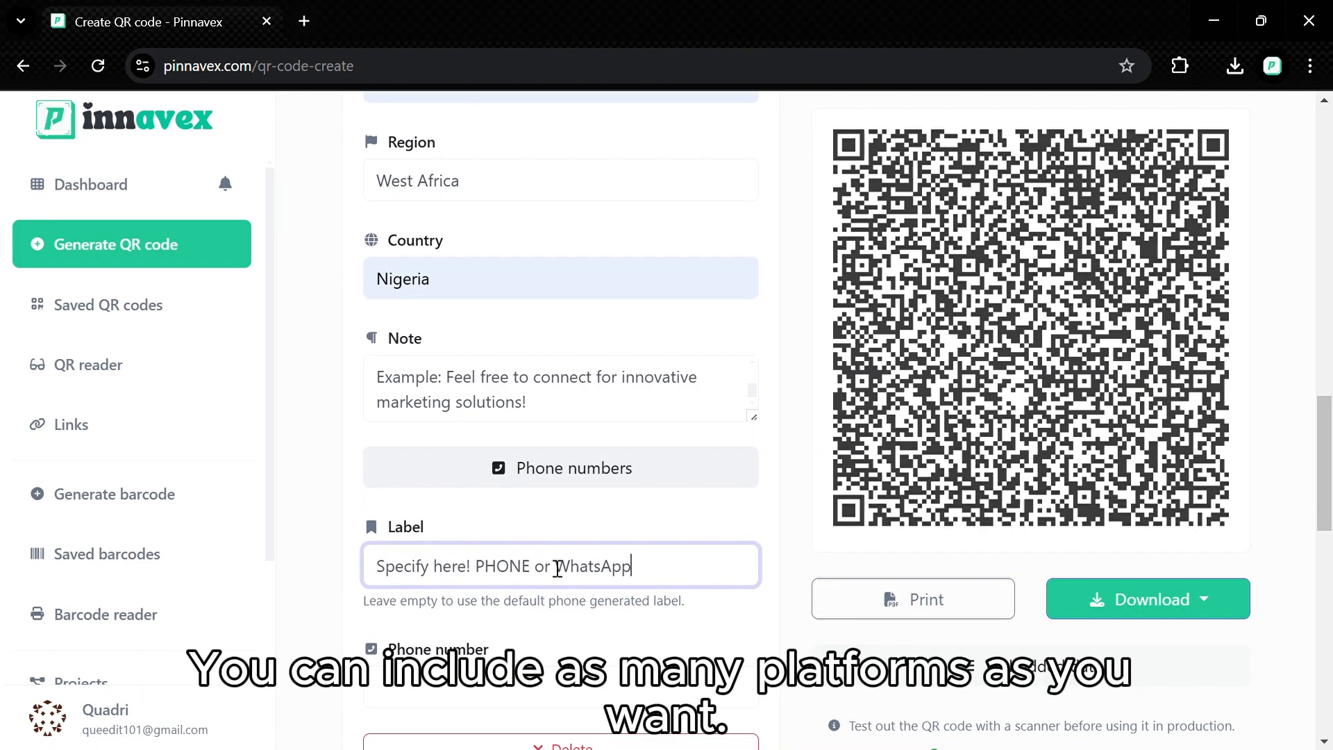
{"action": "left_click", "coordinate": [519, 706]}
{"action": "type", "text": "+23480xxxxxxxx"}
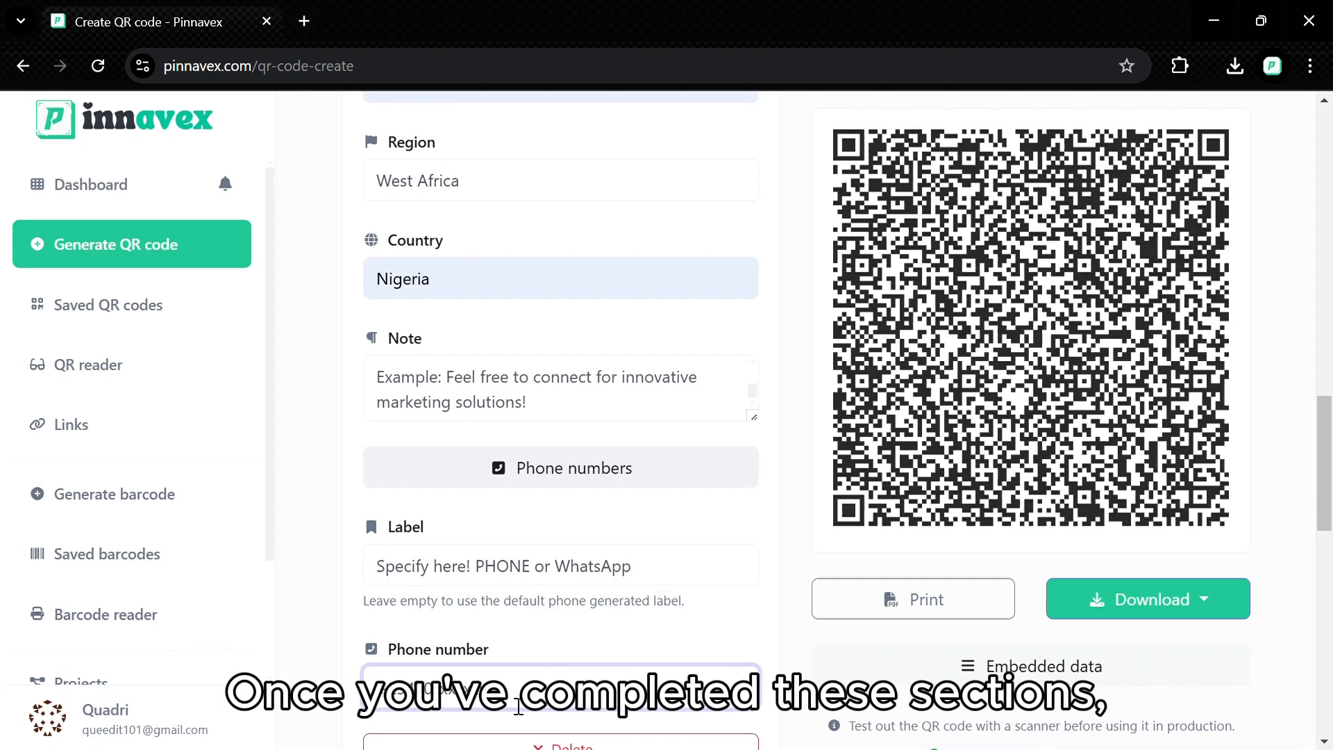
{"action": "left_click_drag", "start_coordinate": [1325, 487], "coordinate": [1329, 541]}
{"action": "left_click", "coordinate": [613, 622]}
{"action": "scroll", "coordinate": [536, 364], "scroll_direction": "down", "scroll_amount": 1}
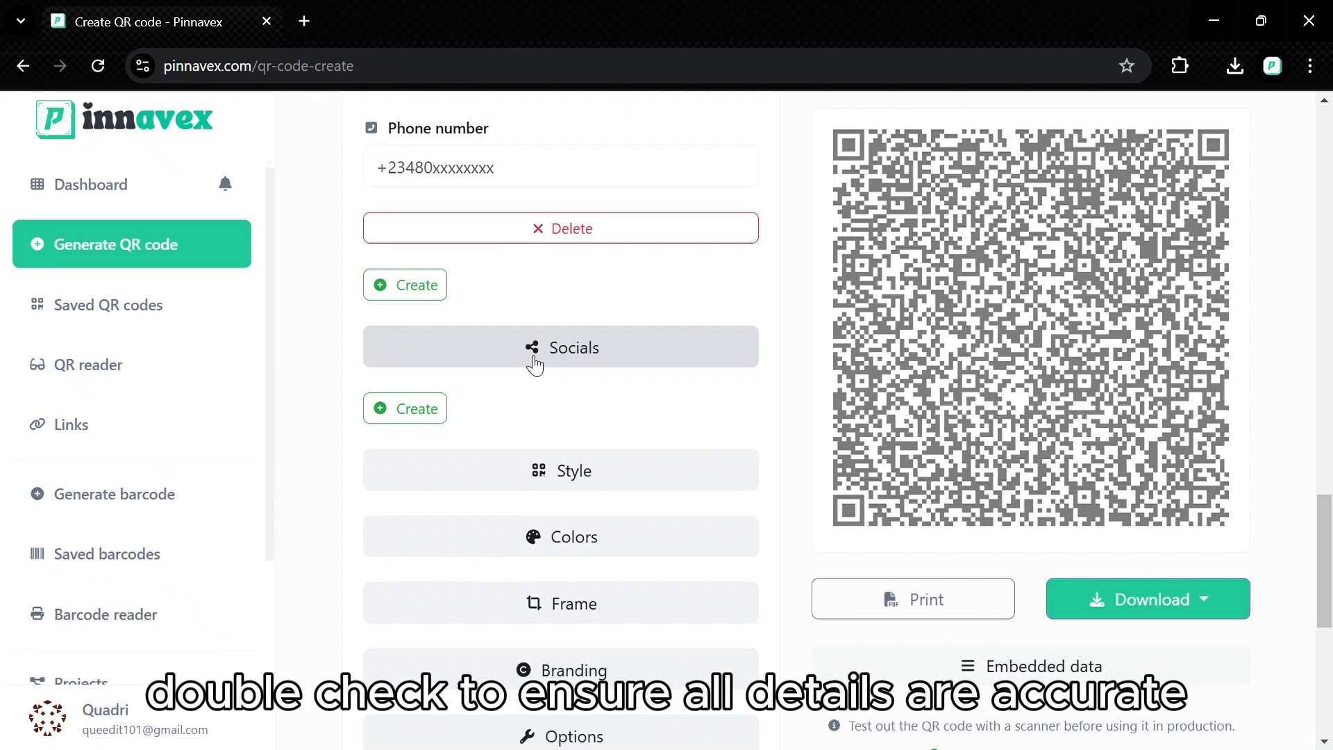
{"action": "left_click", "coordinate": [407, 408]}
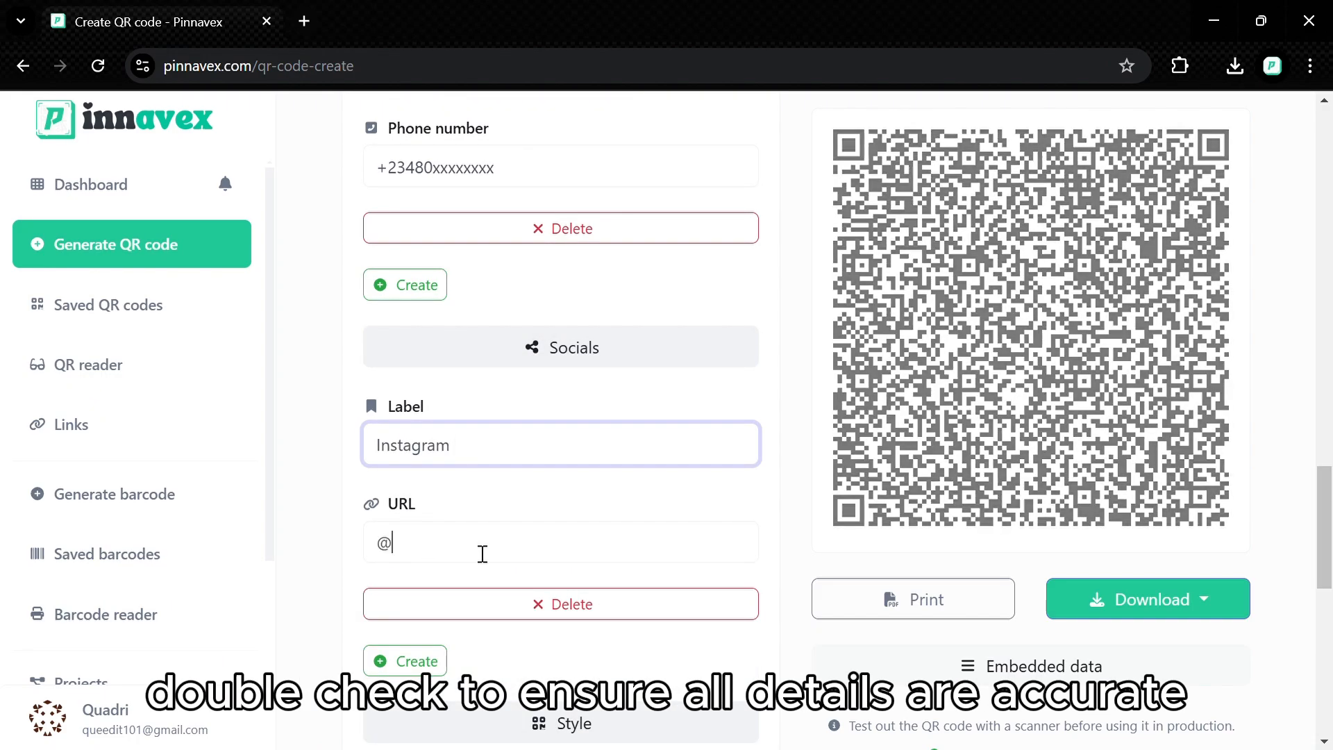
{"action": "left_click", "coordinate": [482, 554]}
{"action": "type", "text": "doe_example"}
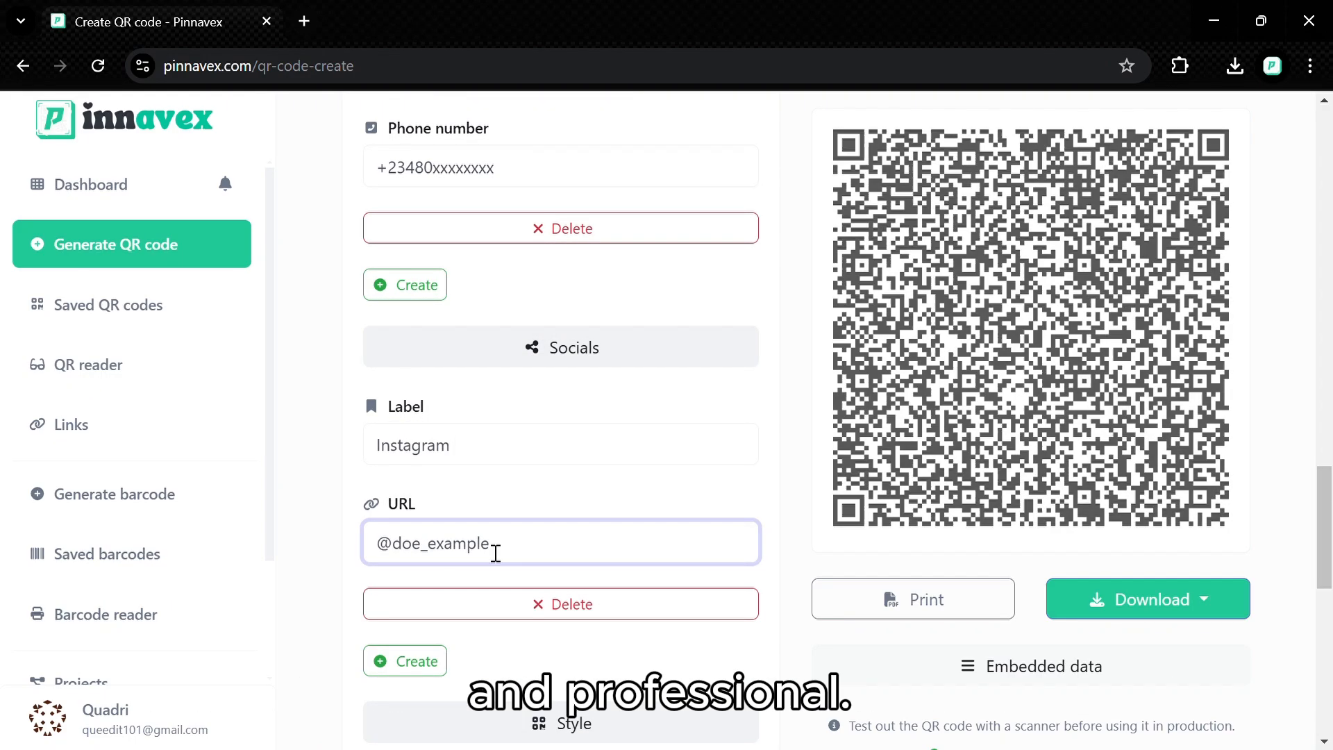
Step: Try Dot for the QR code's inner eyes and pattern, settling on Square inner eyes and the Rounded pattern style
{"action": "left_click_drag", "start_coordinate": [1327, 516], "coordinate": [1330, 573]}
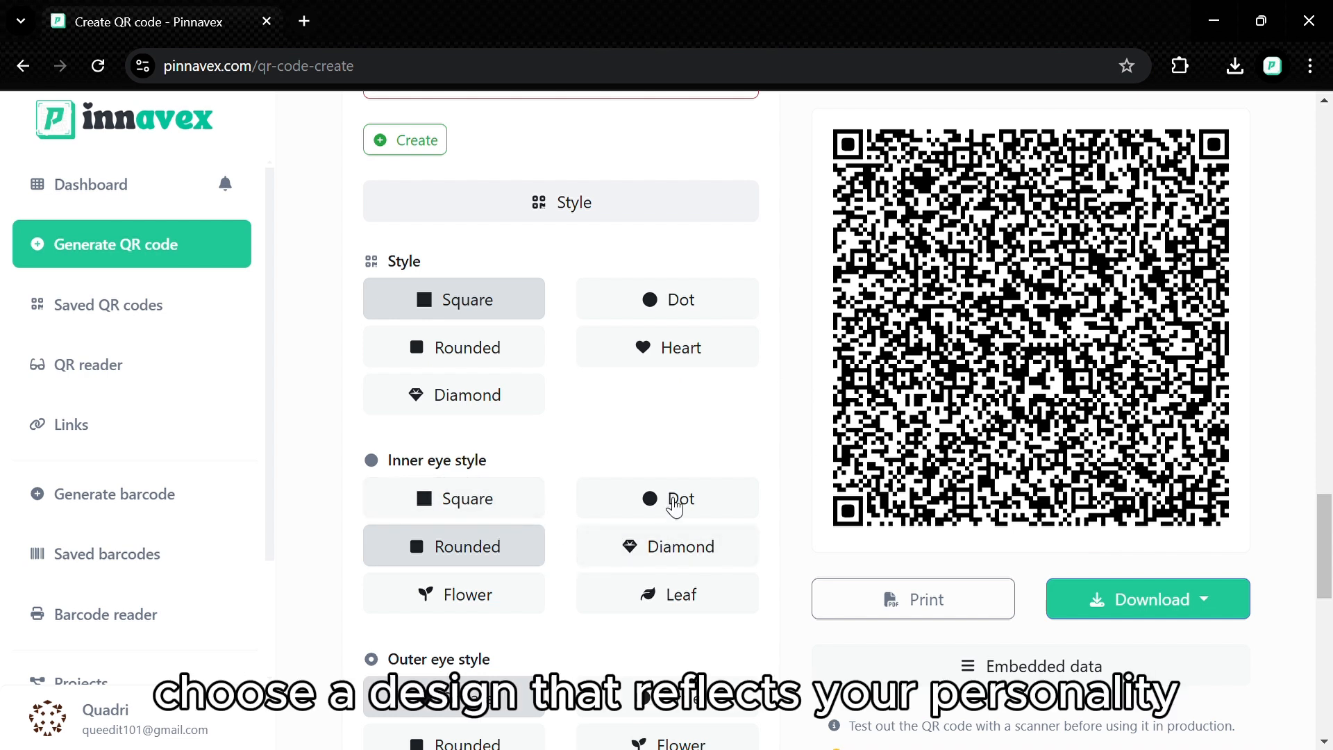
{"action": "left_click", "coordinate": [665, 508]}
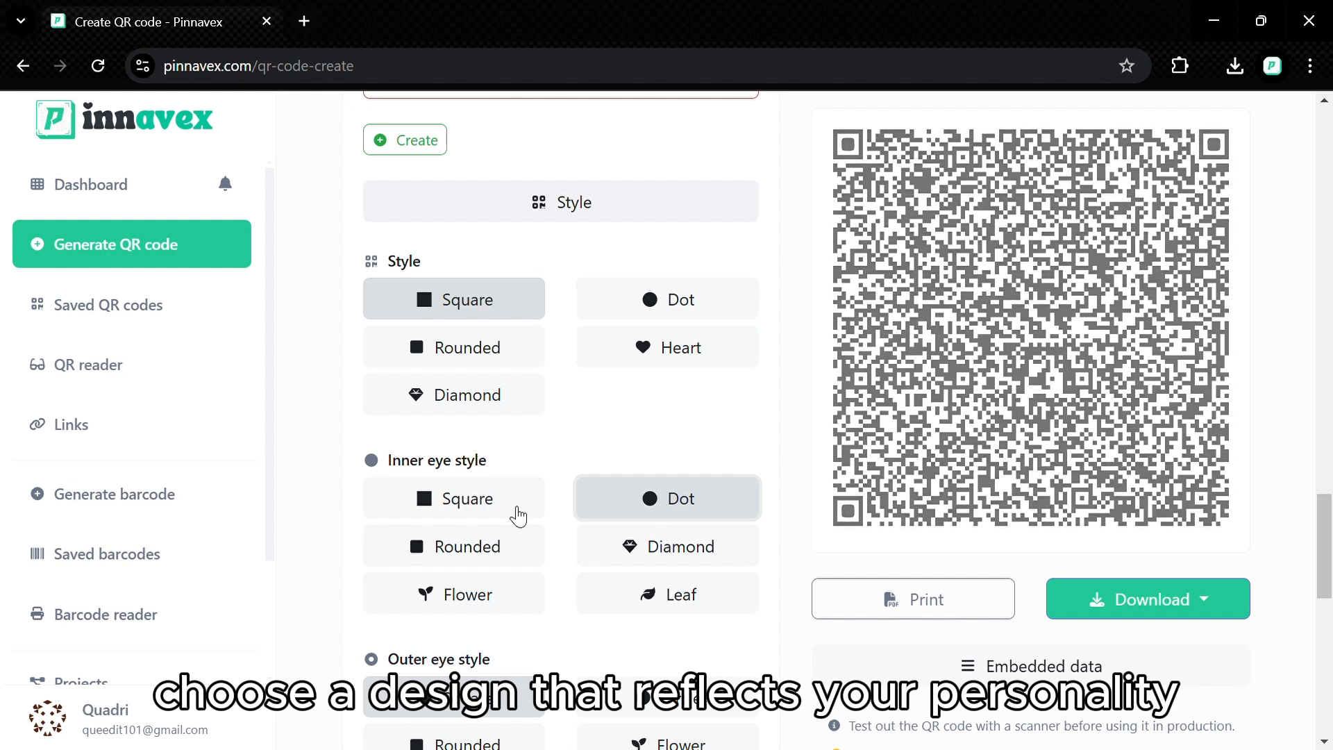
{"action": "left_click", "coordinate": [509, 516]}
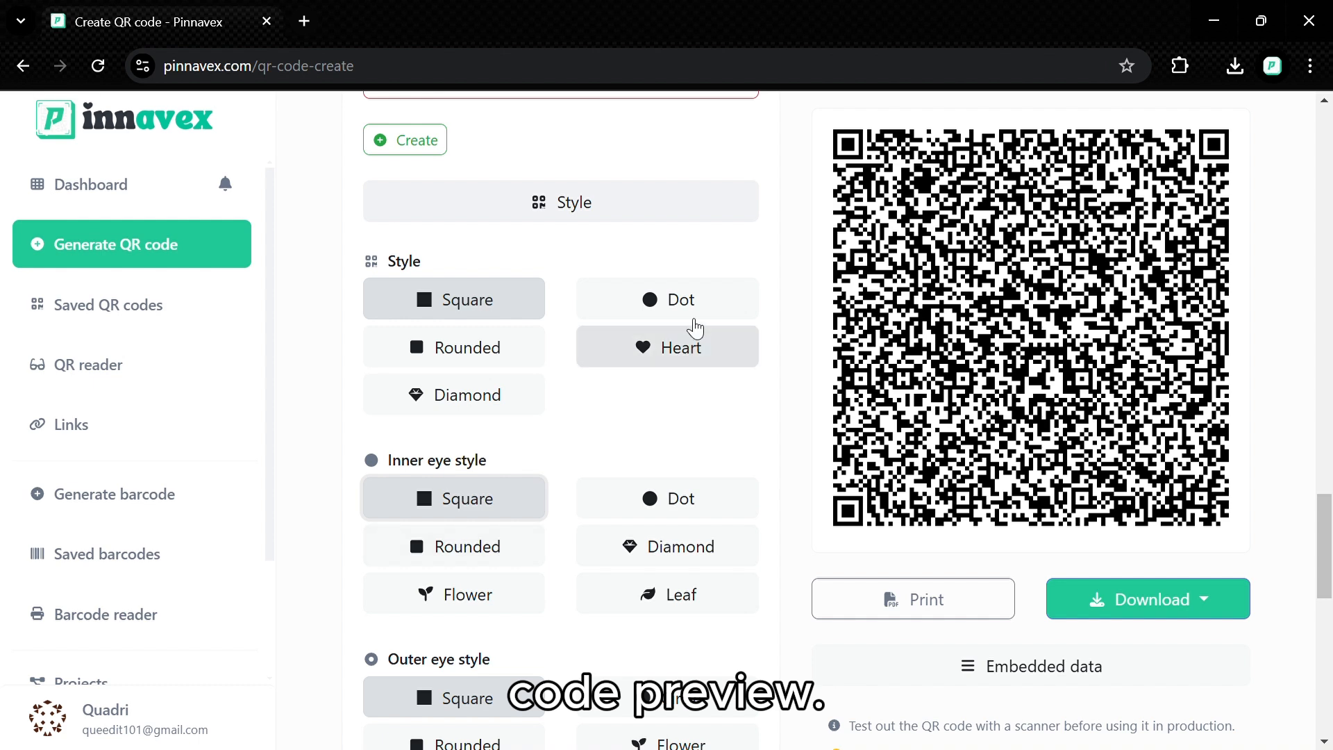
{"action": "left_click", "coordinate": [702, 298]}
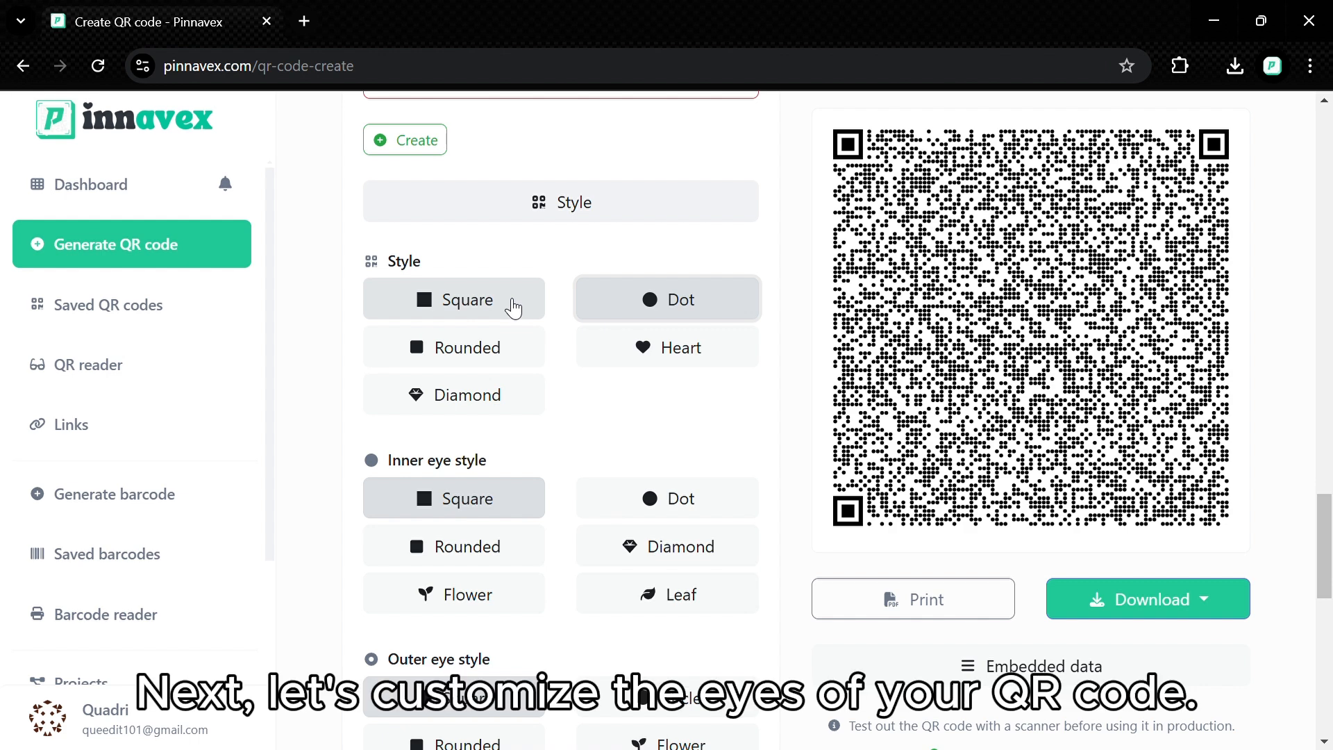
{"action": "left_click", "coordinate": [490, 340]}
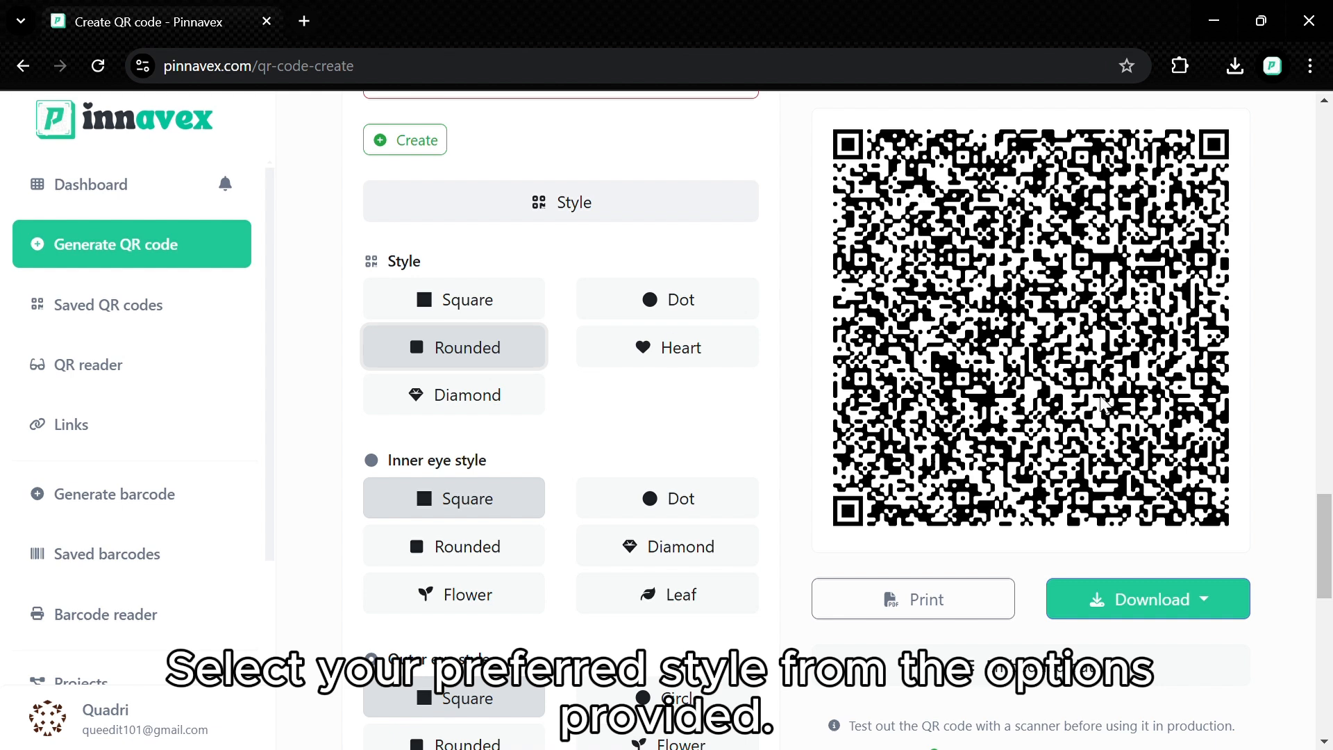
Step: Set the QR code's foreground color to green #048E1E
{"action": "left_click_drag", "start_coordinate": [1330, 534], "coordinate": [1326, 613]}
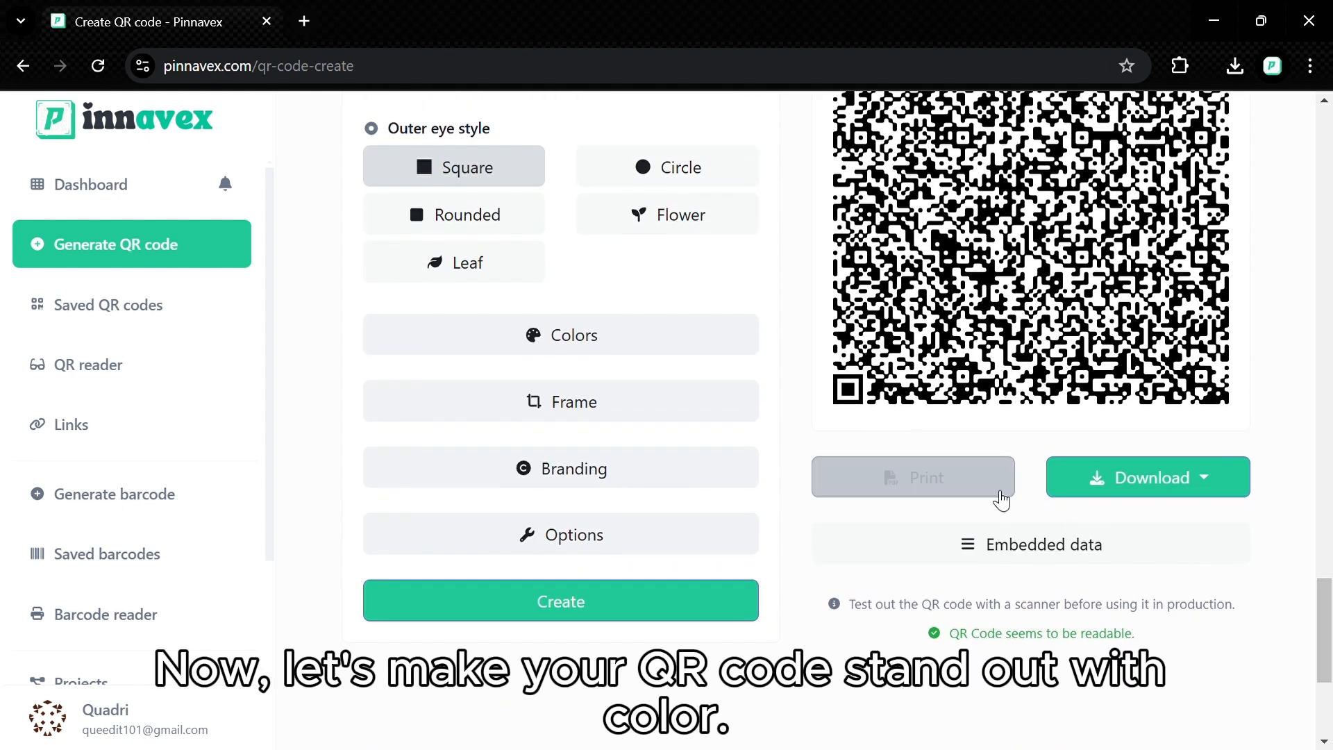
{"action": "left_click", "coordinate": [634, 347]}
{"action": "scroll", "coordinate": [611, 435], "scroll_direction": "down", "scroll_amount": 2}
{"action": "left_click", "coordinate": [723, 436]}
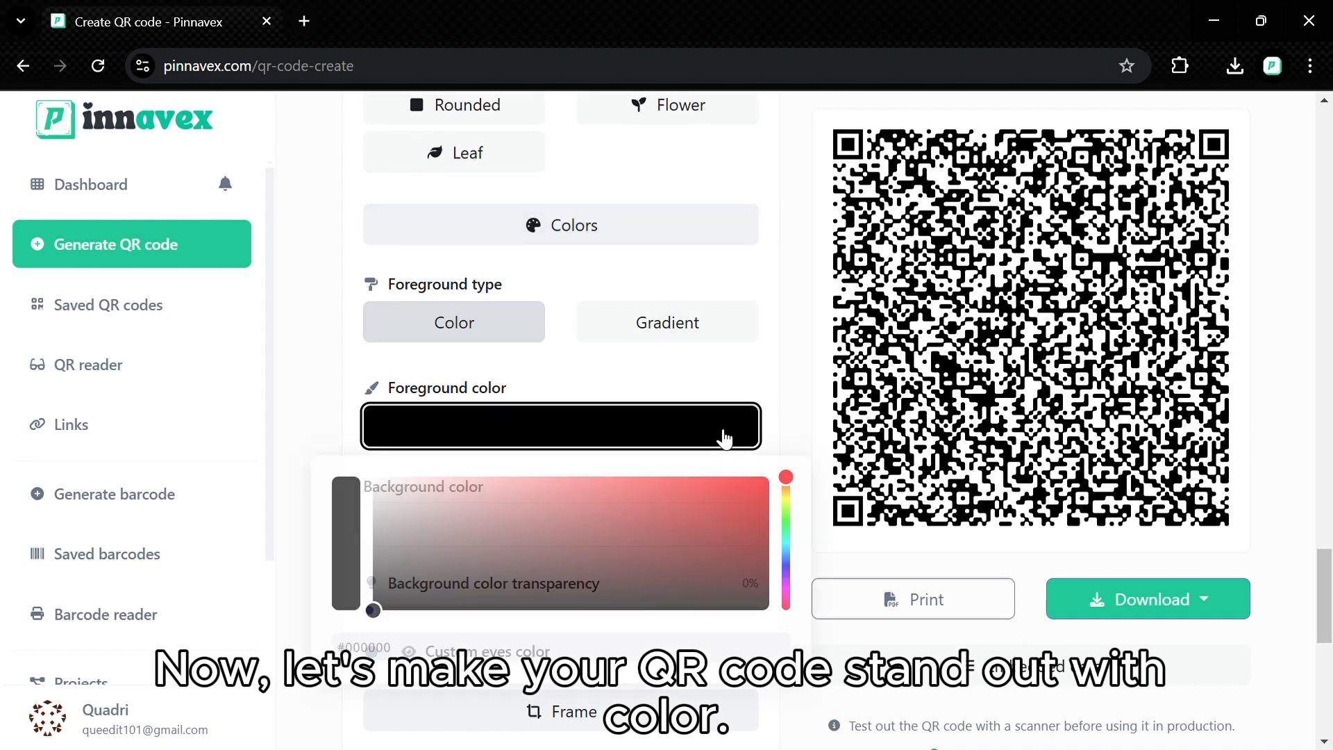
{"action": "left_click_drag", "start_coordinate": [796, 537], "coordinate": [786, 526]}
{"action": "left_click", "coordinate": [758, 536]}
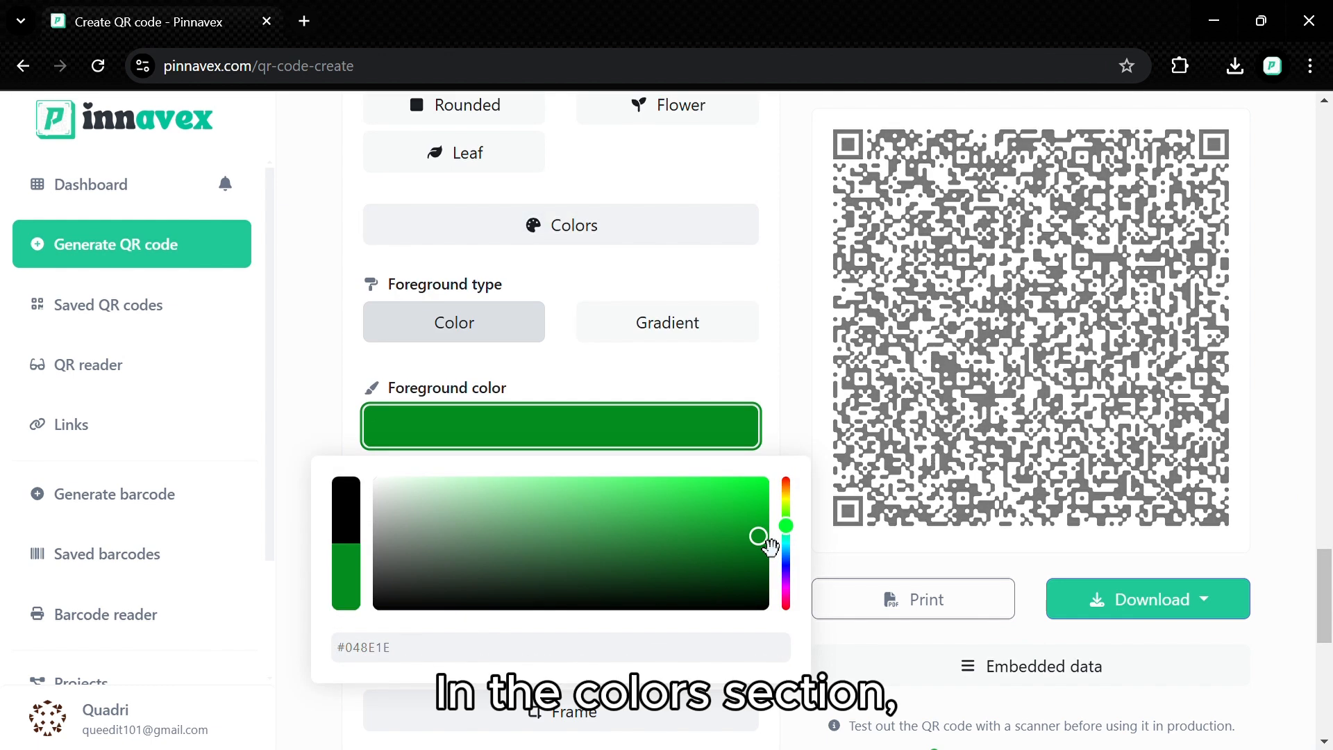
{"action": "left_click", "coordinate": [824, 517]}
Step: Enable custom eye colors and set the inner eye color to dark red #760707
{"action": "scroll", "coordinate": [705, 548], "scroll_direction": "down", "scroll_amount": 3}
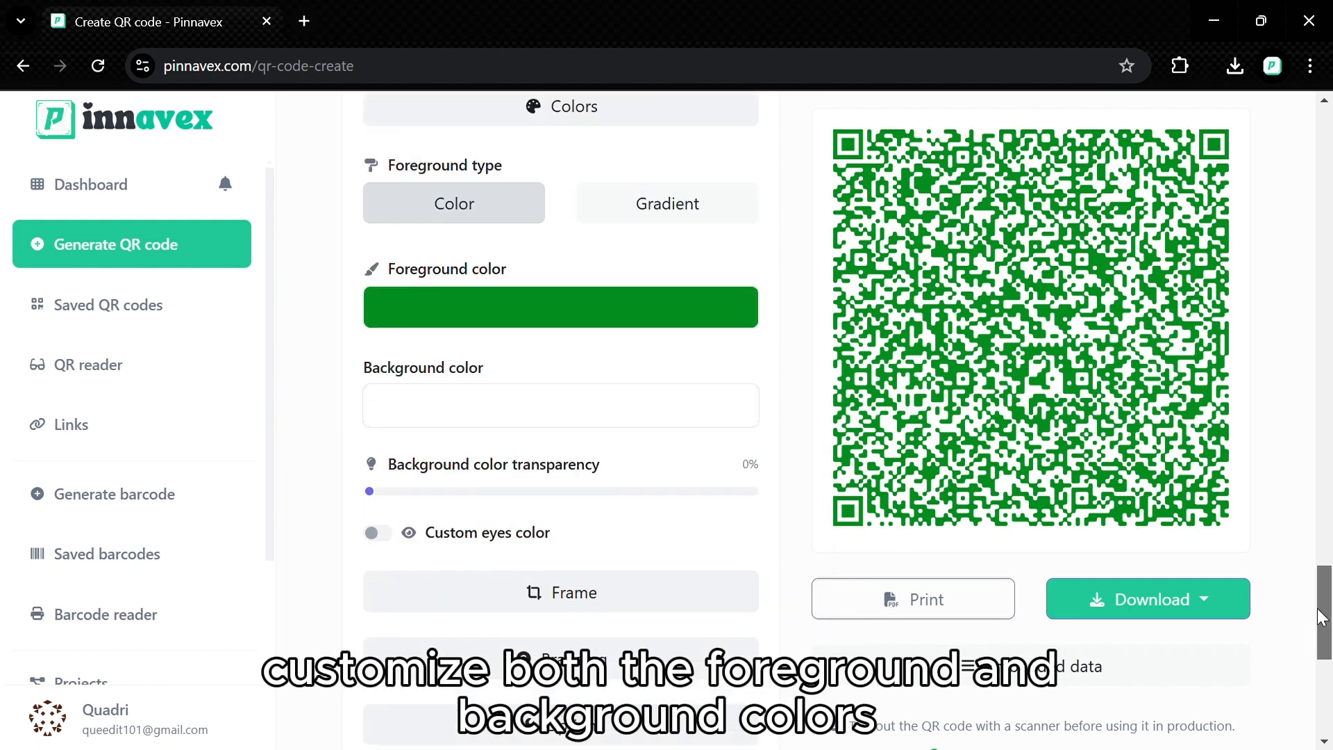
{"action": "left_click", "coordinate": [375, 475]}
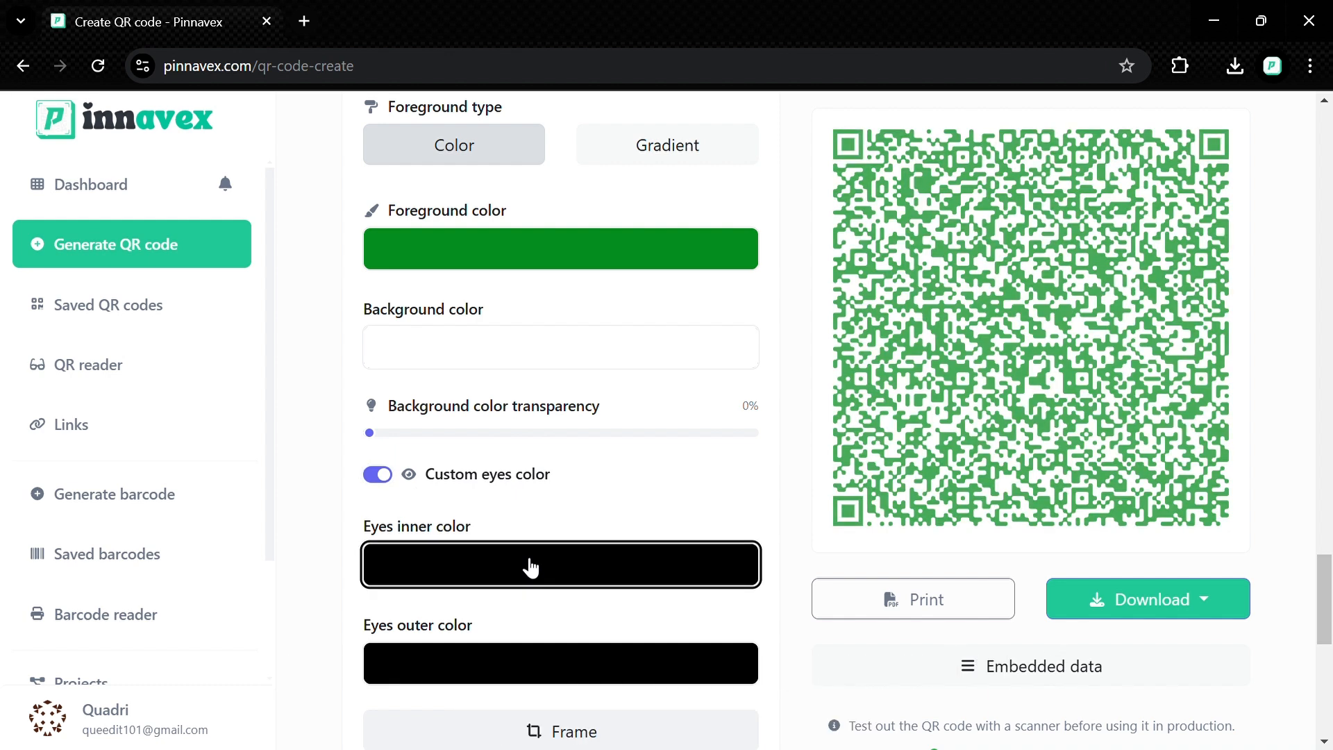
{"action": "left_click", "coordinate": [526, 564]}
{"action": "left_click_drag", "start_coordinate": [1325, 575], "coordinate": [1324, 600]}
{"action": "left_click", "coordinate": [667, 381]}
{"action": "left_click", "coordinate": [746, 502]}
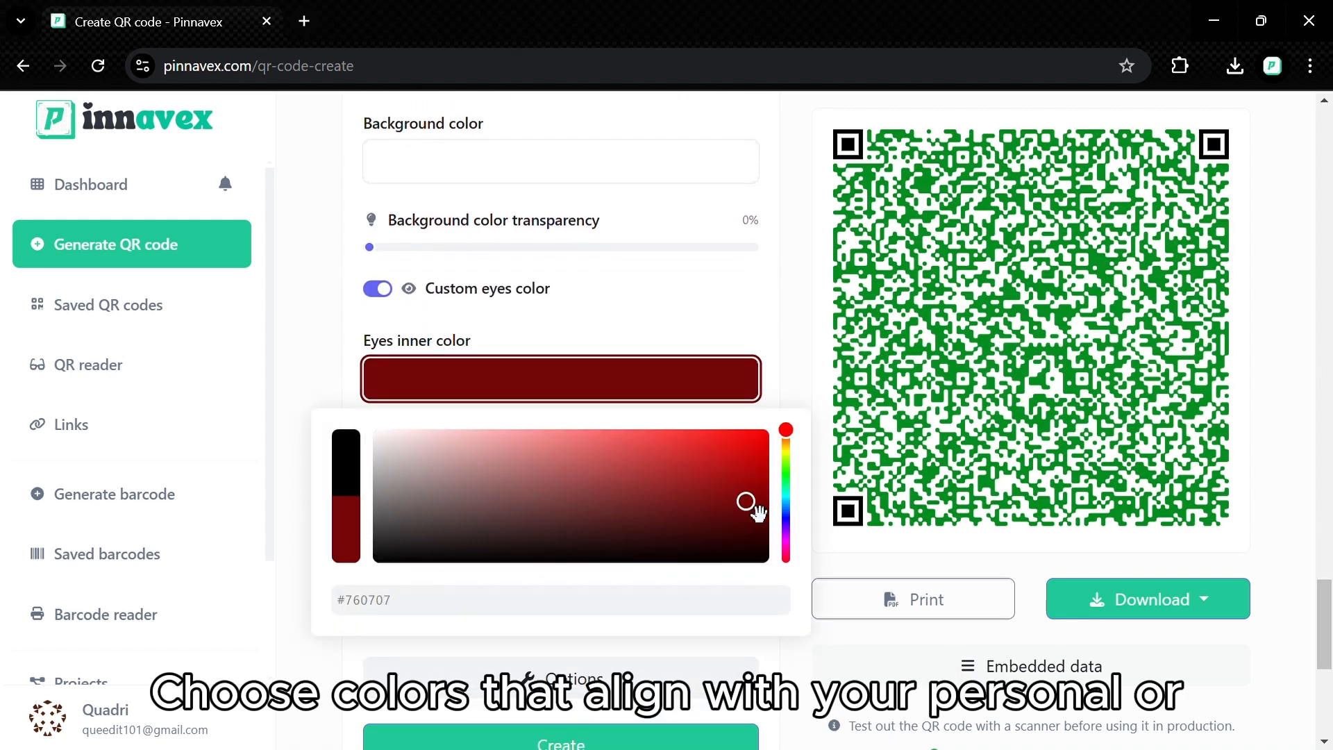
{"action": "left_click", "coordinate": [307, 354]}
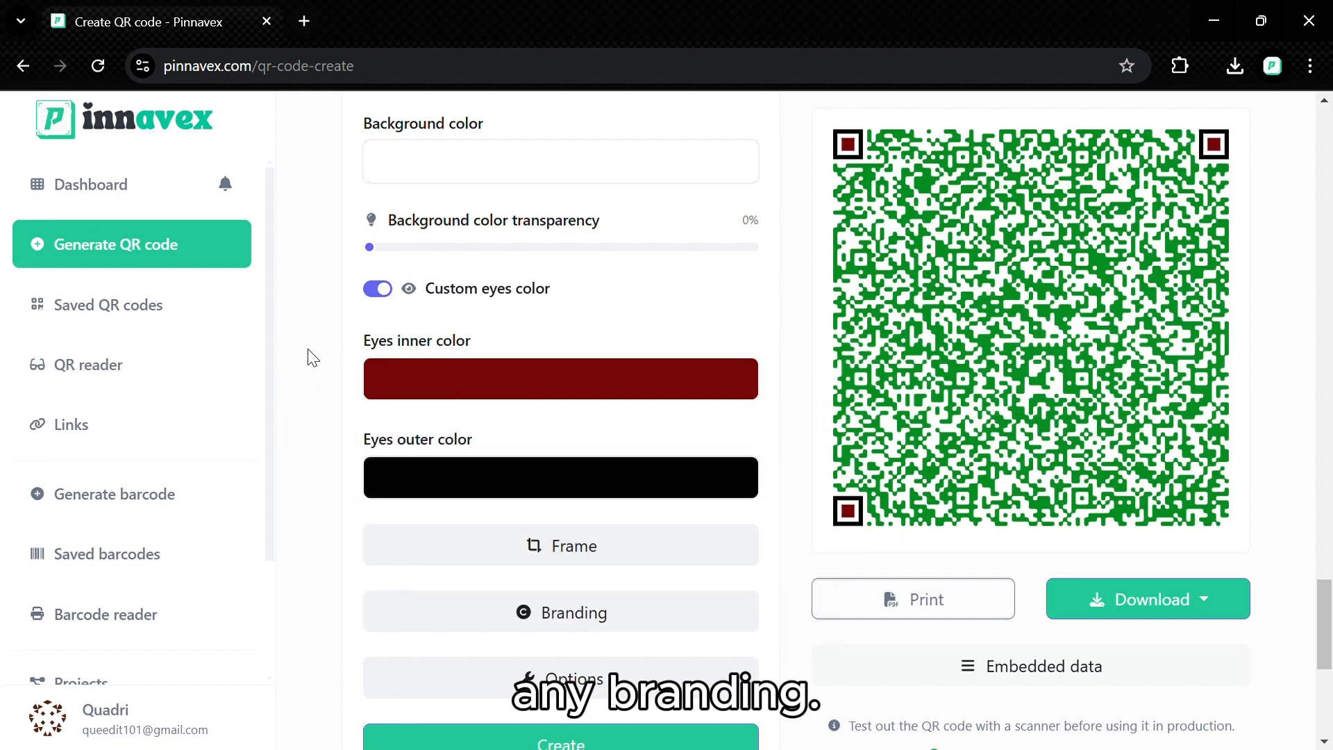
Step: Set the QR code's outer eye color to dark blue
{"action": "left_click", "coordinate": [701, 479]}
{"action": "left_click", "coordinate": [786, 613]}
{"action": "left_click", "coordinate": [754, 597]}
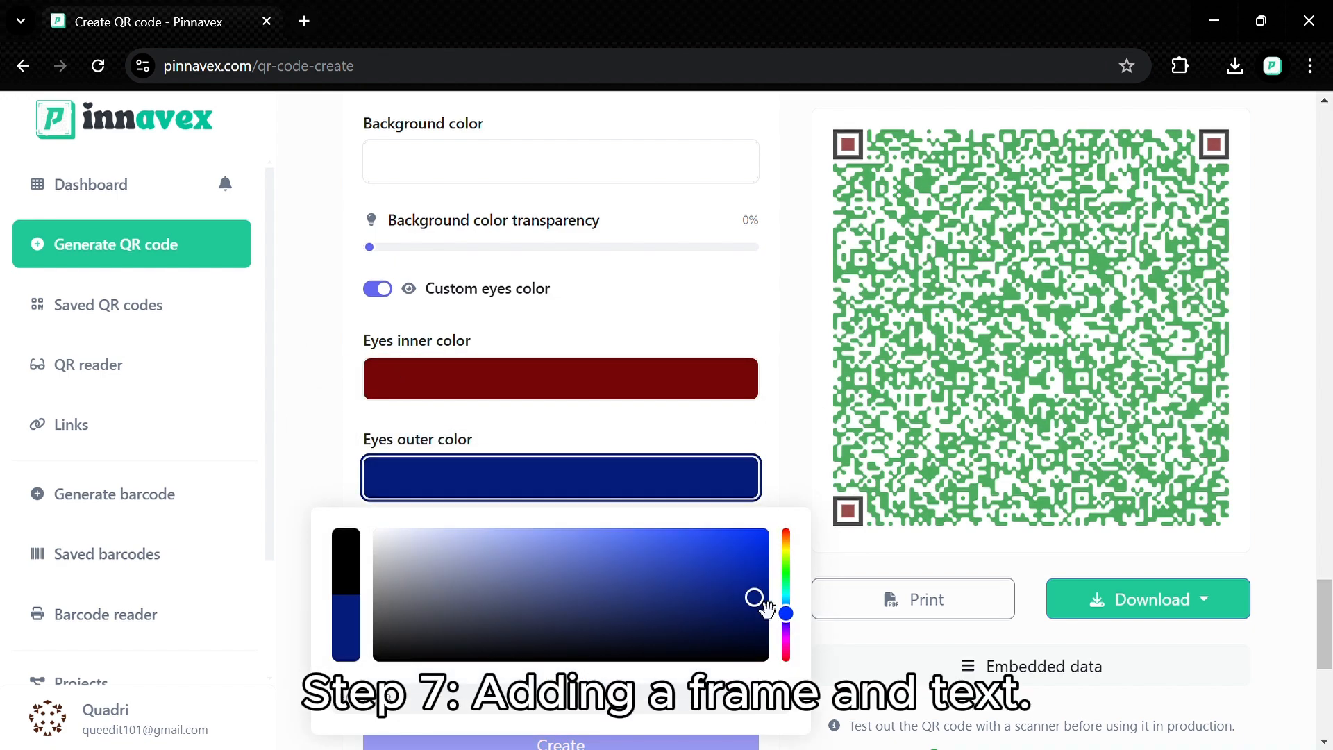
{"action": "left_click", "coordinate": [1205, 542]}
Step: Add the corner-bracket frame with the callout label below the QR code
{"action": "mouse_move", "coordinate": [1324, 623]}
{"action": "left_mouse_down"}
{"action": "mouse_move", "coordinate": [1324, 688]}
{"action": "mouse_move", "coordinate": [1324, 626]}
{"action": "left_mouse_up"}
{"action": "left_click", "coordinate": [660, 517]}
{"action": "left_click", "coordinate": [702, 364]}
Step: Set the frame text to "Contact Us"
{"action": "scroll", "coordinate": [1294, 456], "scroll_direction": "down", "scroll_amount": 1}
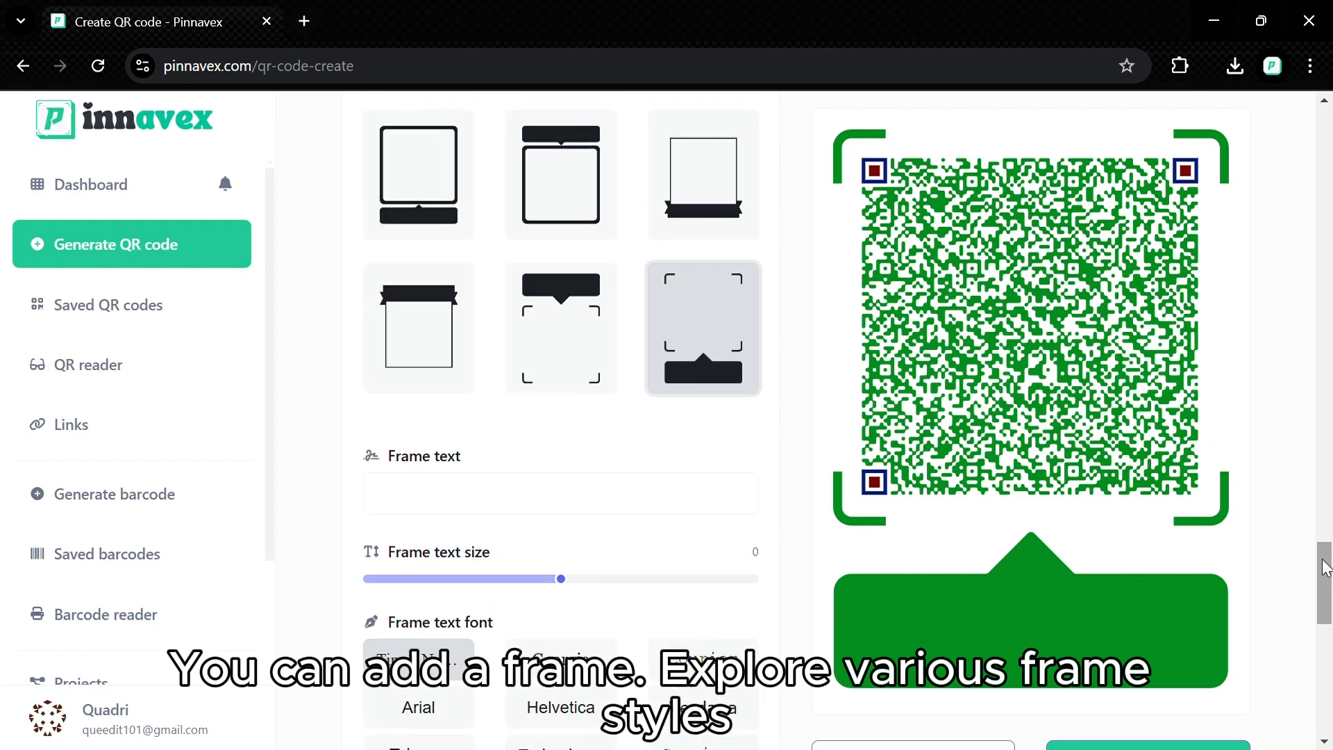
{"action": "left_click", "coordinate": [635, 500]}
{"action": "type", "text": "Contact Us"}
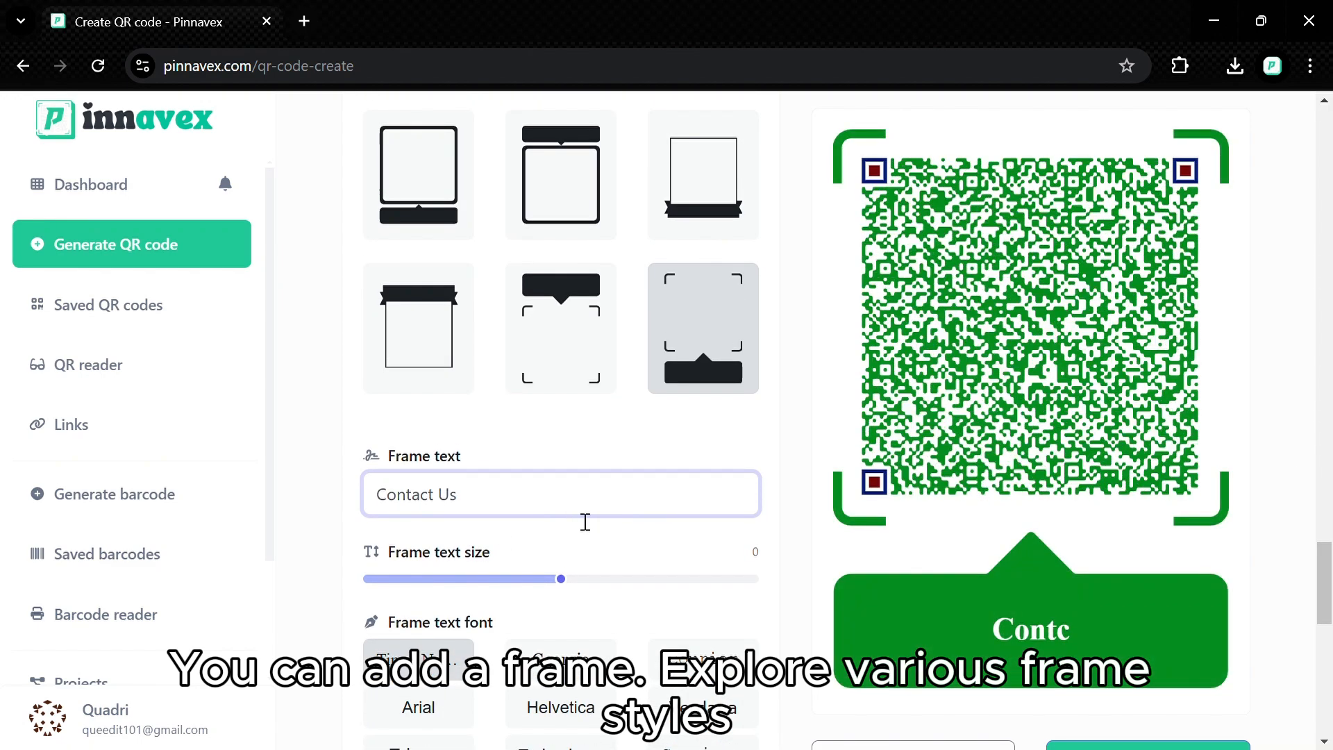
Step: Try the Georgia font for the frame text and settle on Arial
{"action": "scroll", "coordinate": [456, 467], "scroll_direction": "down", "scroll_amount": 3}
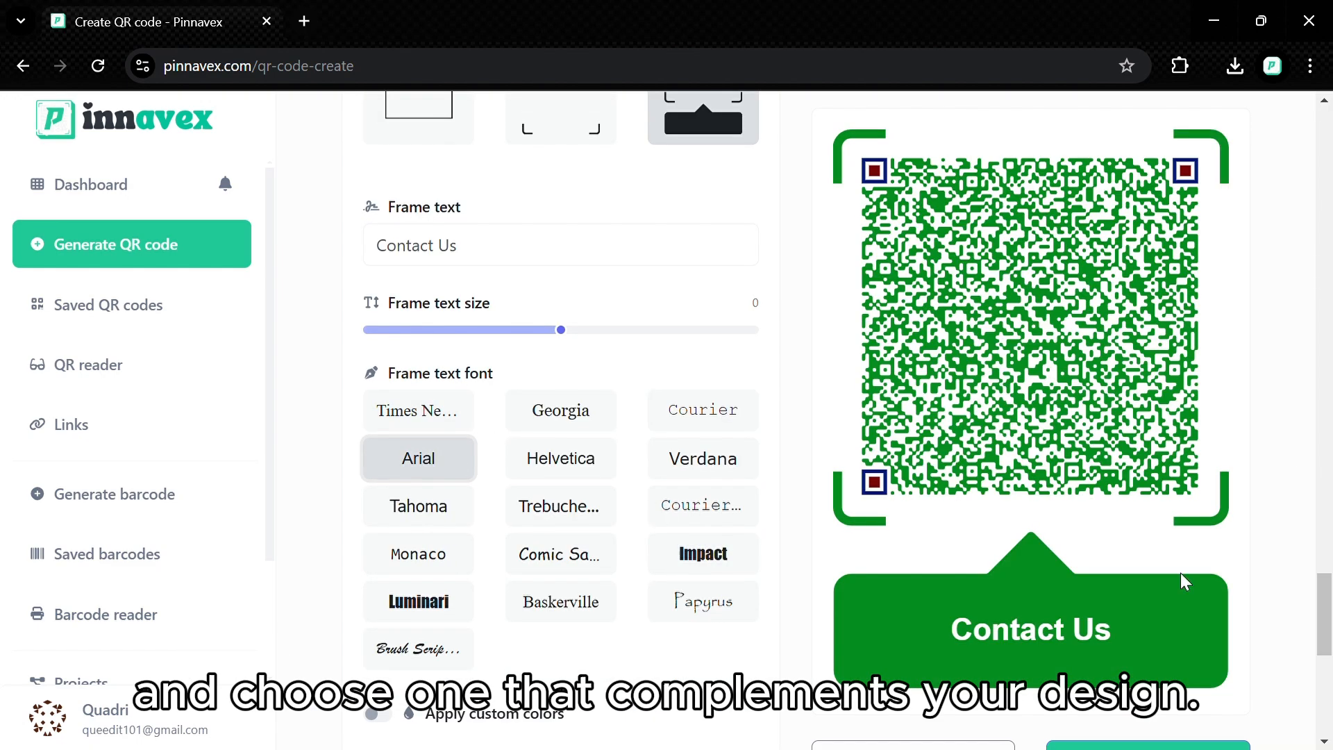
{"action": "scroll", "coordinate": [1186, 582], "scroll_direction": "up", "scroll_amount": 2}
{"action": "scroll", "coordinate": [1185, 582], "scroll_direction": "down", "scroll_amount": 5}
{"action": "scroll", "coordinate": [1041, 520], "scroll_direction": "up", "scroll_amount": 4}
{"action": "scroll", "coordinate": [601, 323], "scroll_direction": "down", "scroll_amount": 2}
{"action": "left_click", "coordinate": [601, 323]}
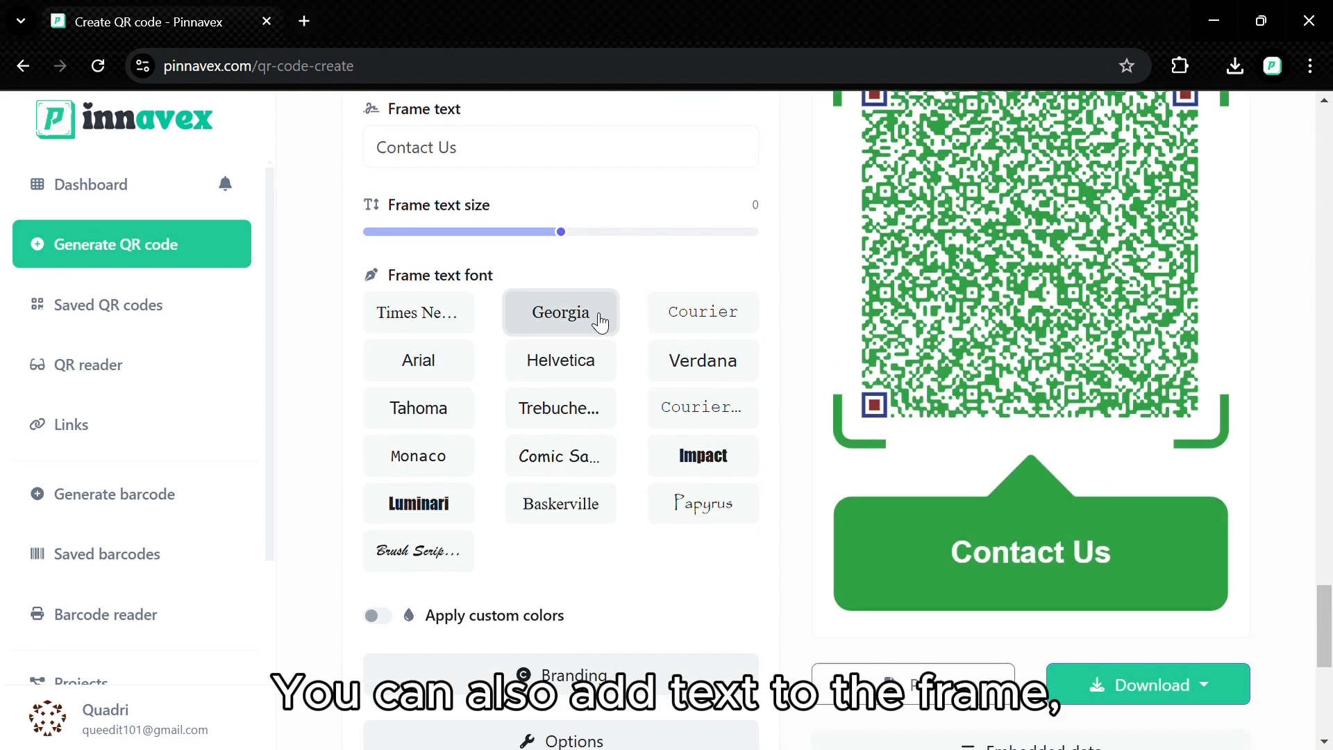
{"action": "left_click", "coordinate": [419, 364]}
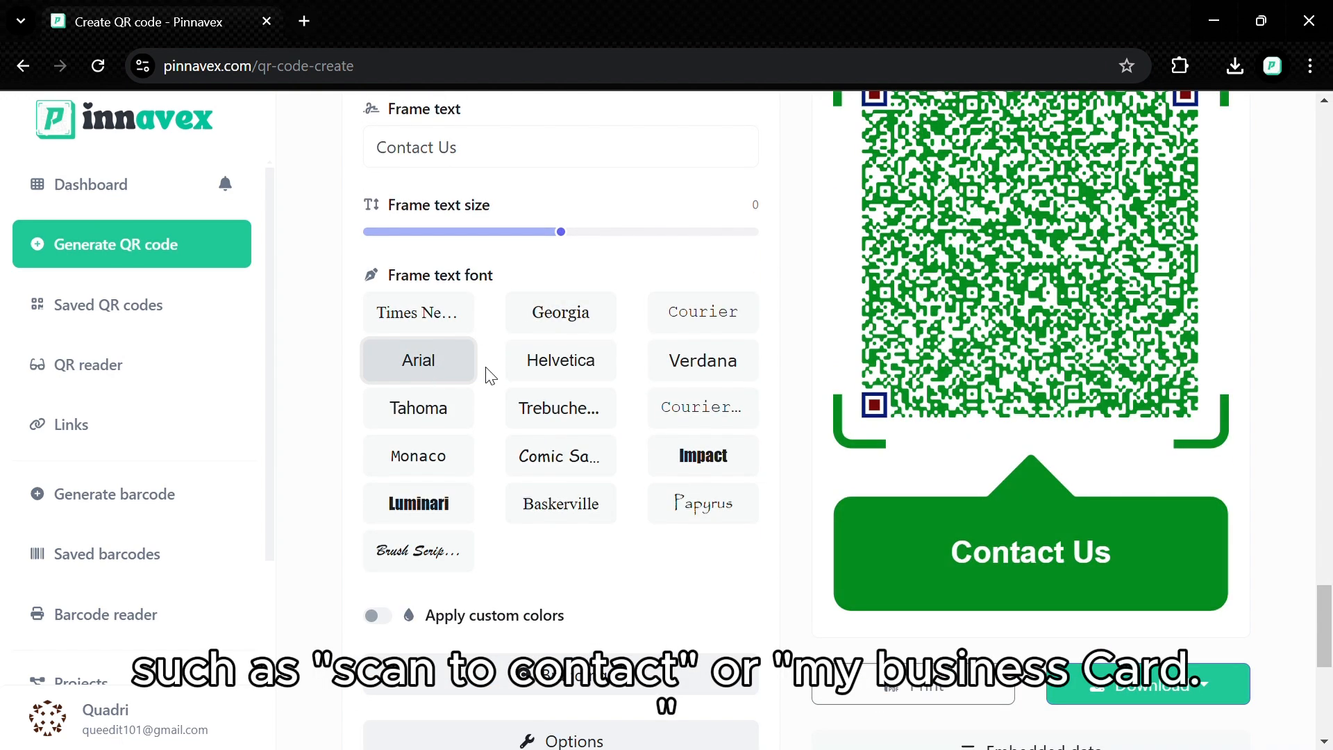
Step: Set the frame text to "vCard QR code" and its font to Times New Roman
{"action": "triple_click", "coordinate": [485, 161]}
{"action": "type", "text": "vCrard QR code"}
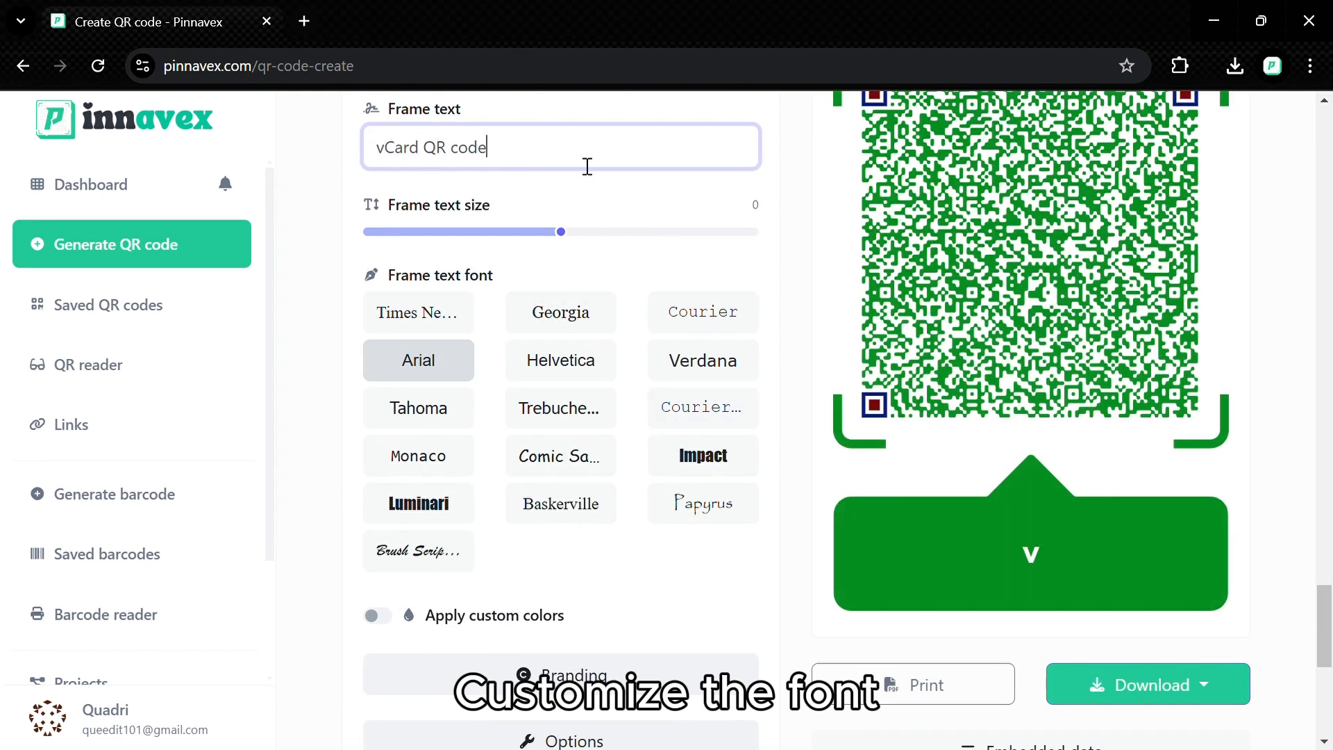
{"action": "left_click", "coordinate": [418, 313]}
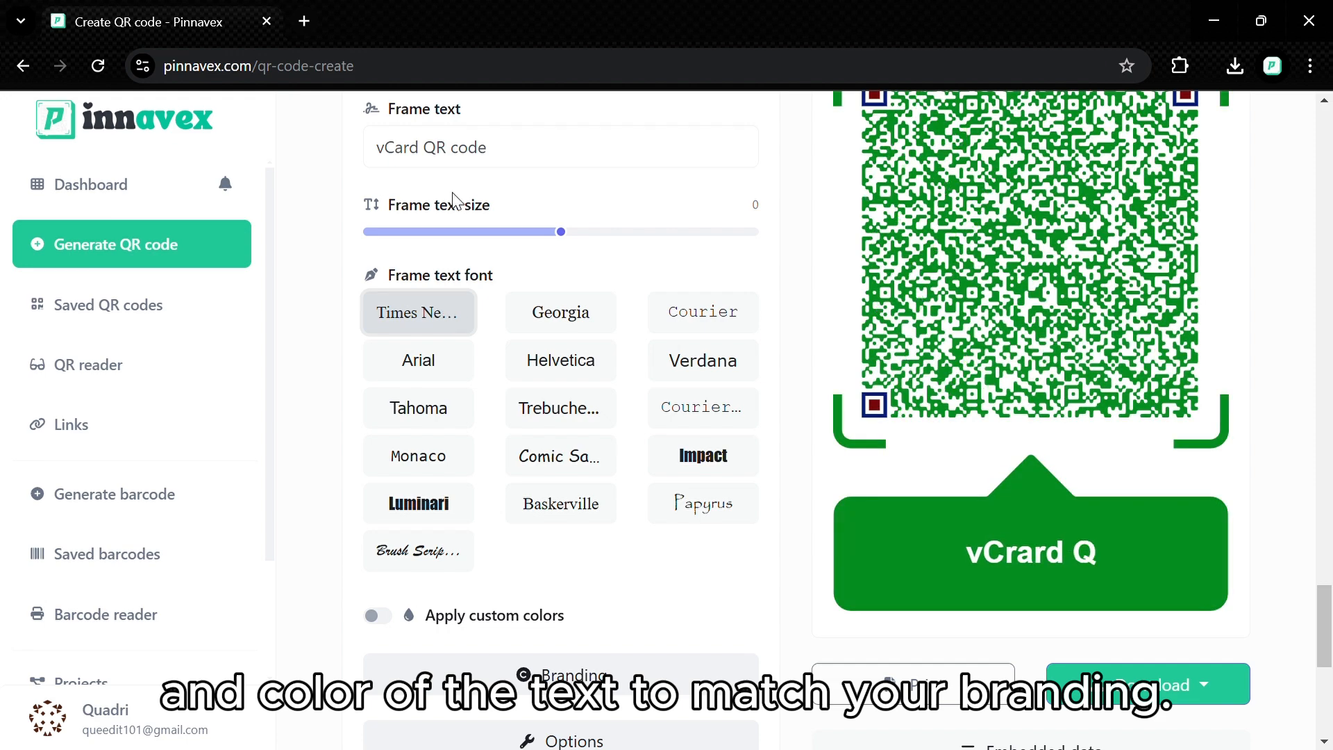
{"action": "left_click", "coordinate": [393, 144]}
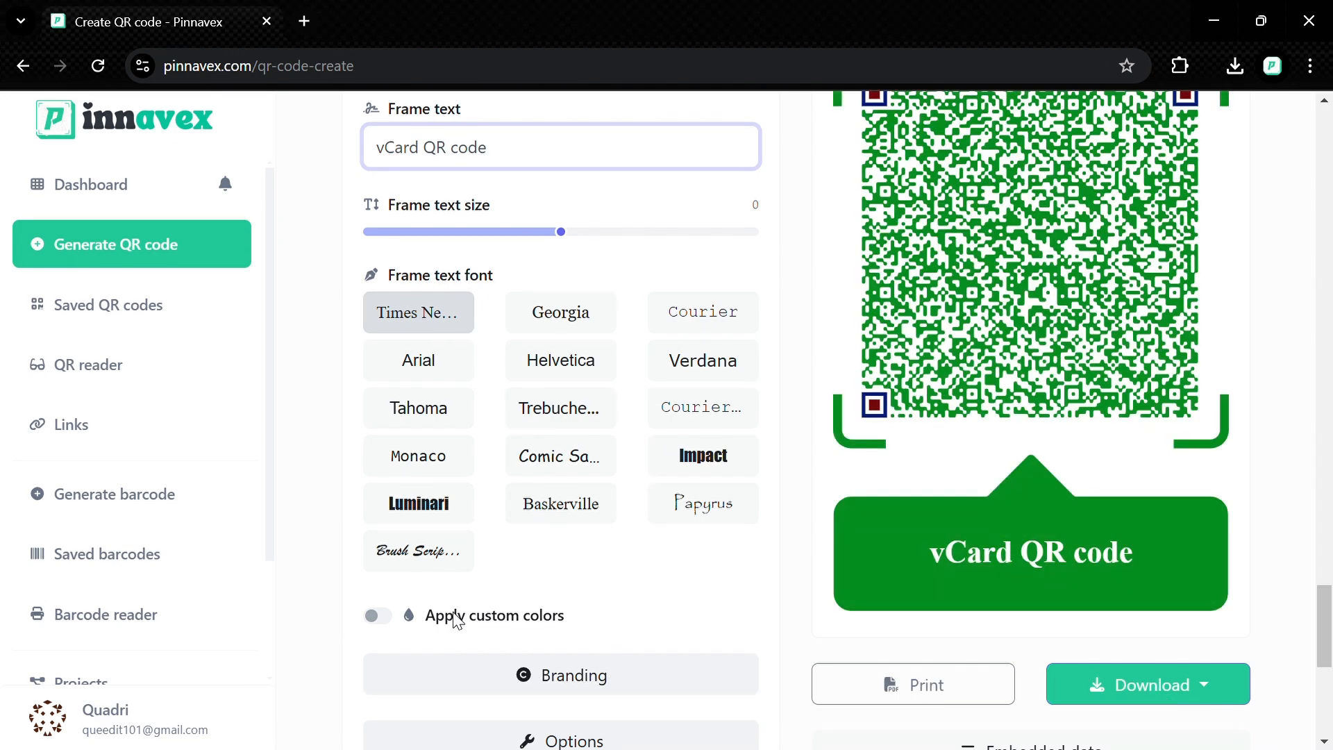
Step: Add P vavicon.png as the QR code's logo and set the logo size to 21
{"action": "scroll", "coordinate": [771, 535], "scroll_direction": "down", "scroll_amount": 2}
{"action": "left_click", "coordinate": [597, 552]}
{"action": "scroll", "coordinate": [531, 340], "scroll_direction": "up", "scroll_amount": 7}
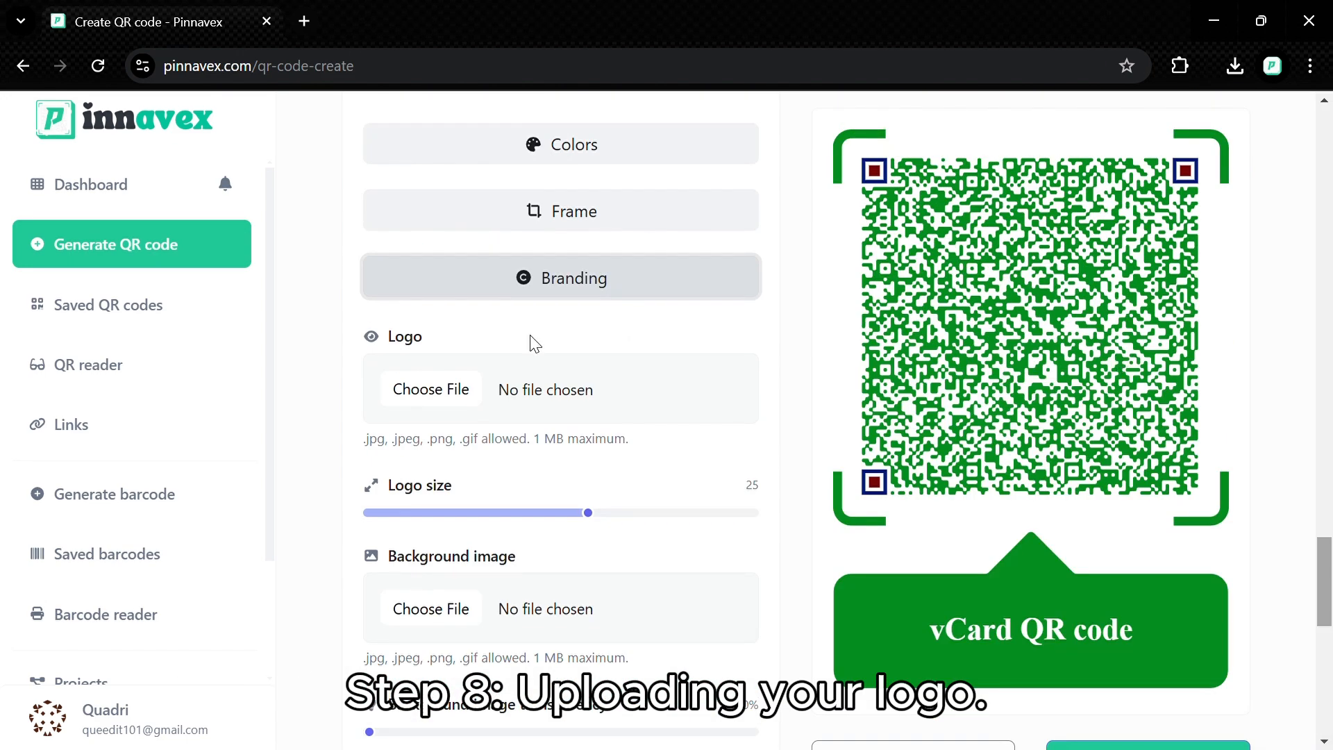
{"action": "left_click", "coordinate": [431, 389]}
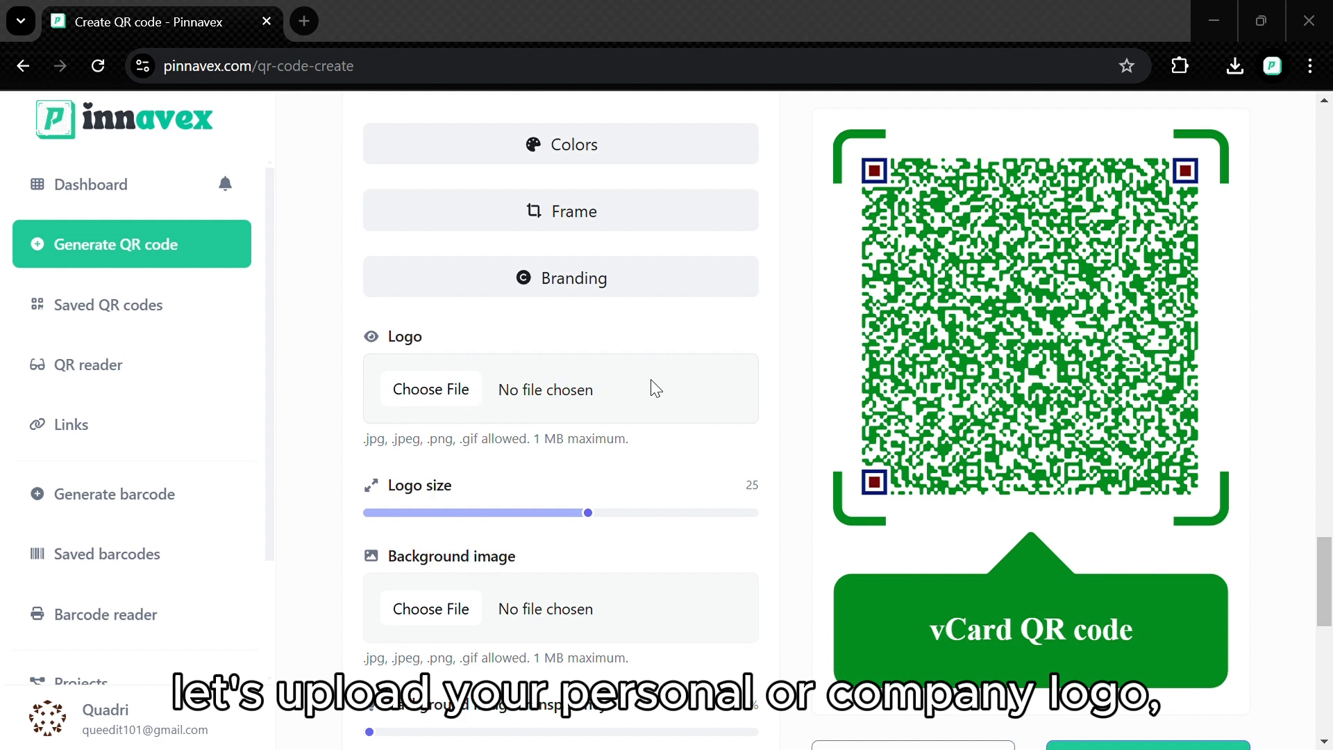
{"action": "double_click", "coordinate": [420, 340]}
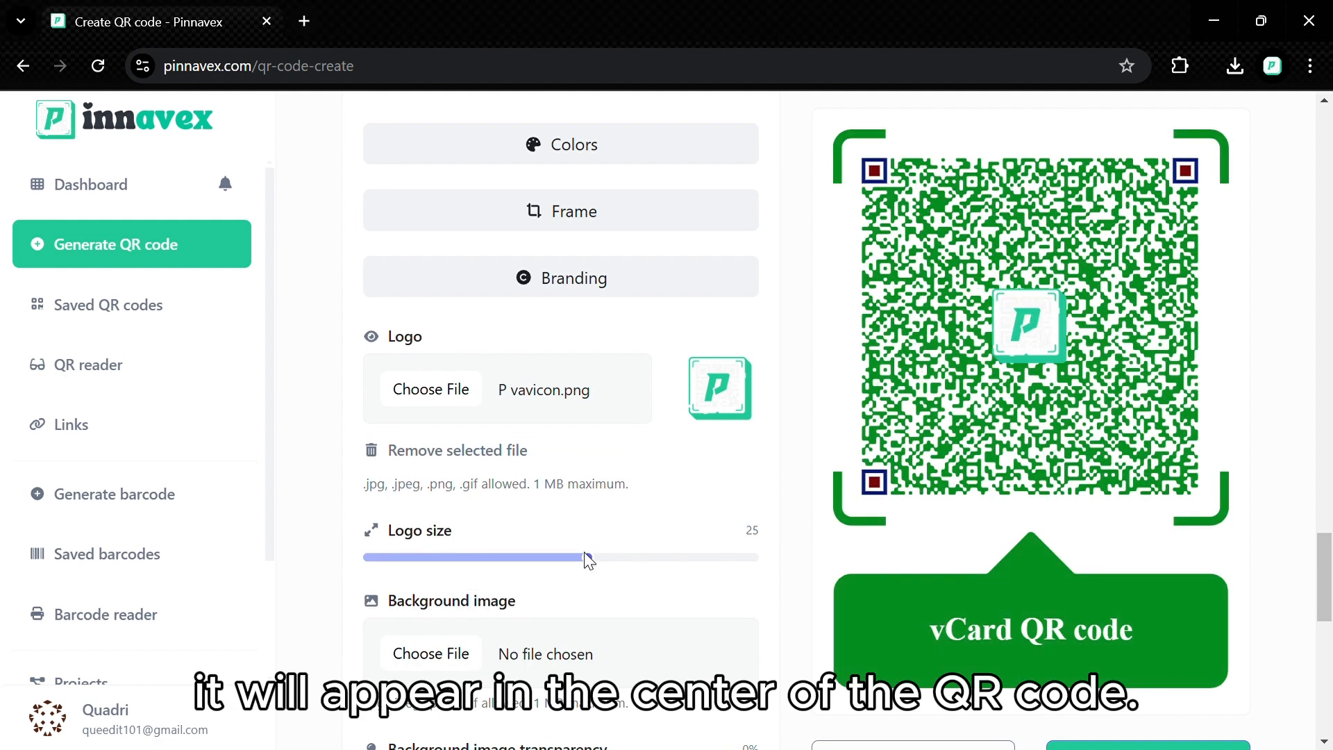
{"action": "left_click_drag", "start_coordinate": [585, 556], "coordinate": [544, 559]}
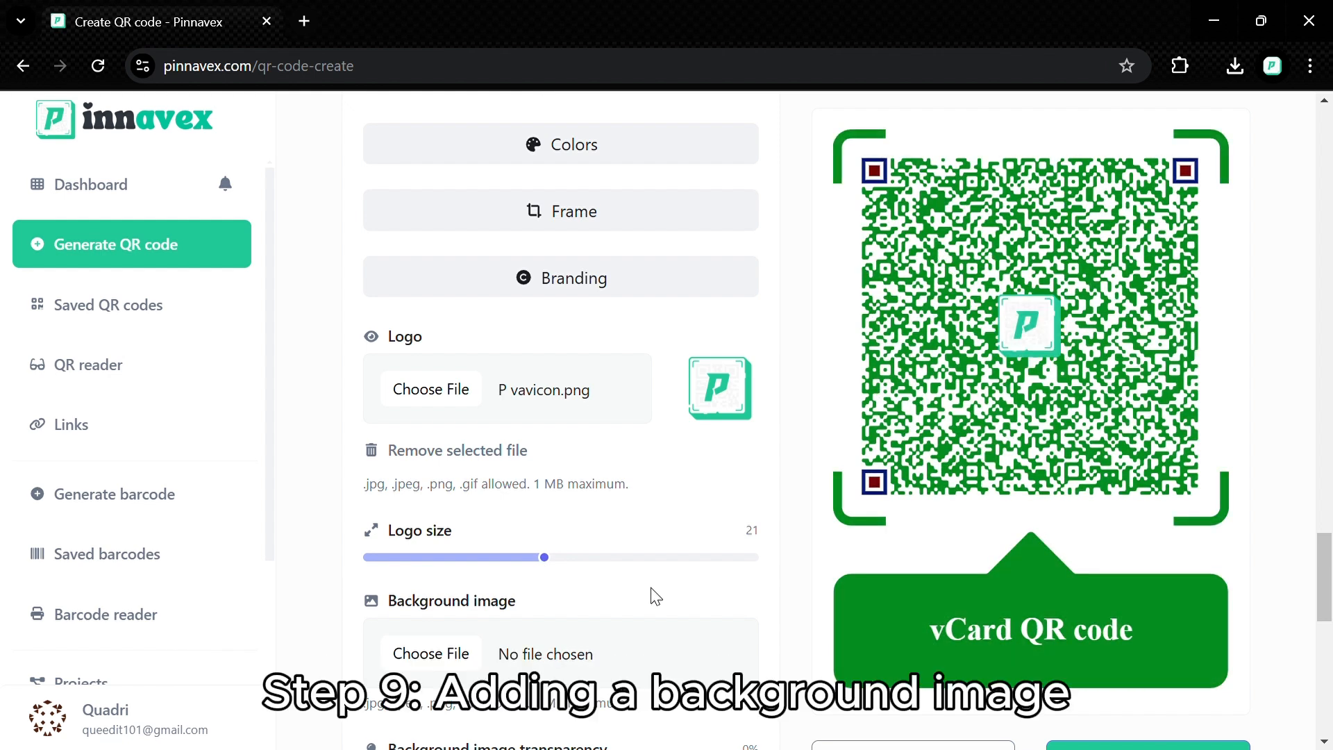
Step: Add P vavicon.png as the QR code's background image and set its transparency to 35%
{"action": "scroll", "coordinate": [1305, 566], "scroll_direction": "down", "scroll_amount": 3}
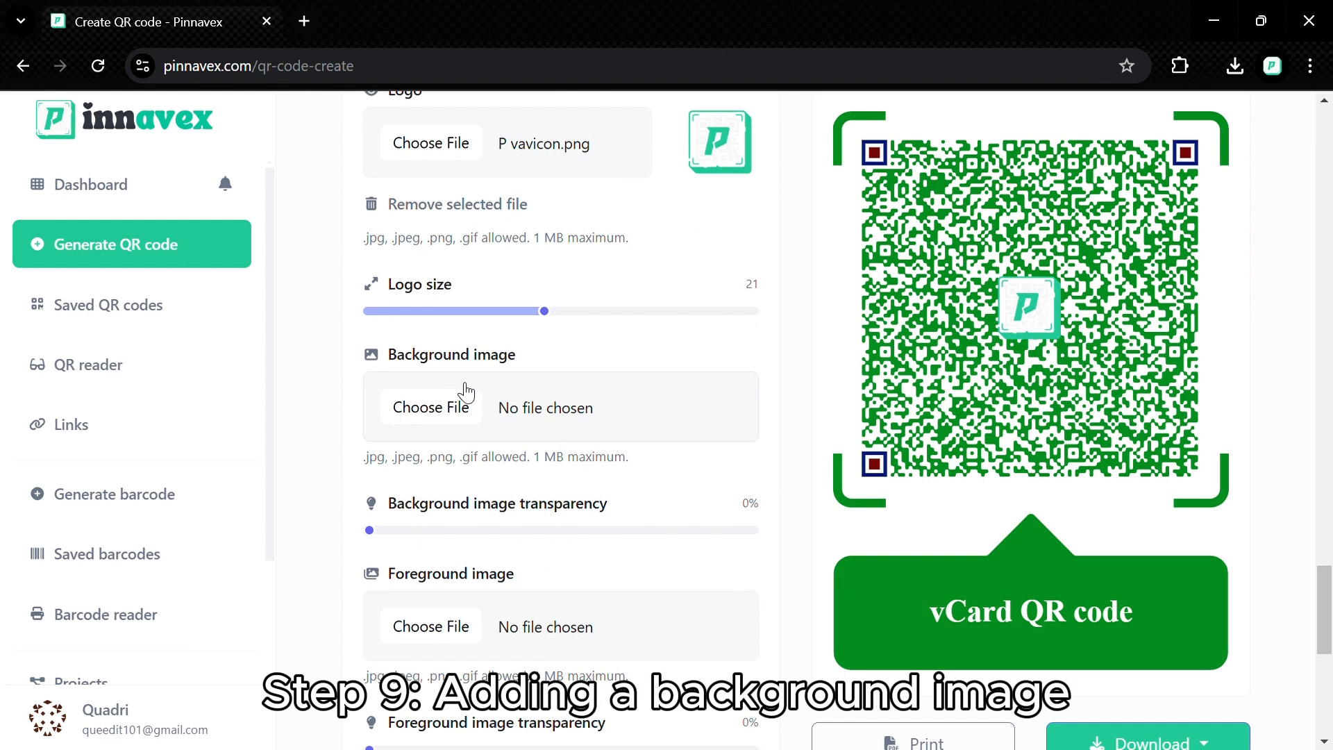
{"action": "left_click", "coordinate": [448, 416]}
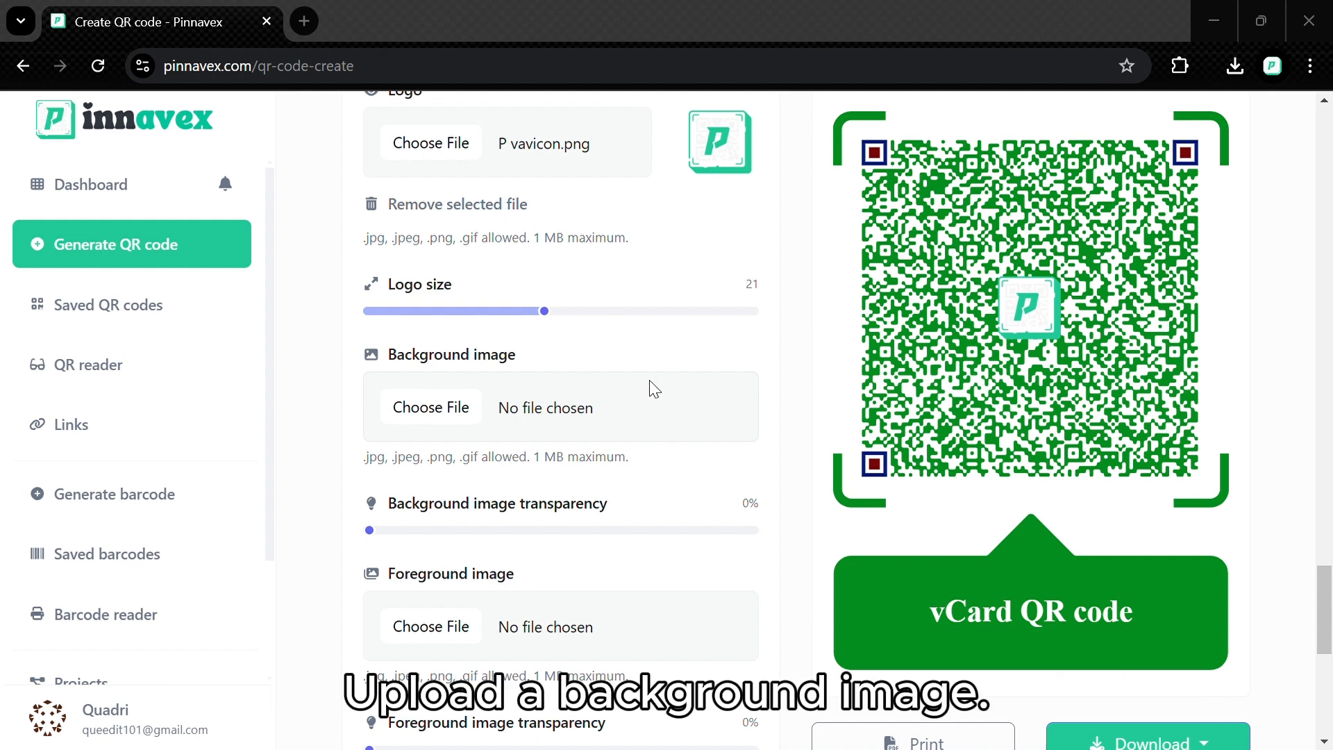
{"action": "double_click", "coordinate": [385, 339]}
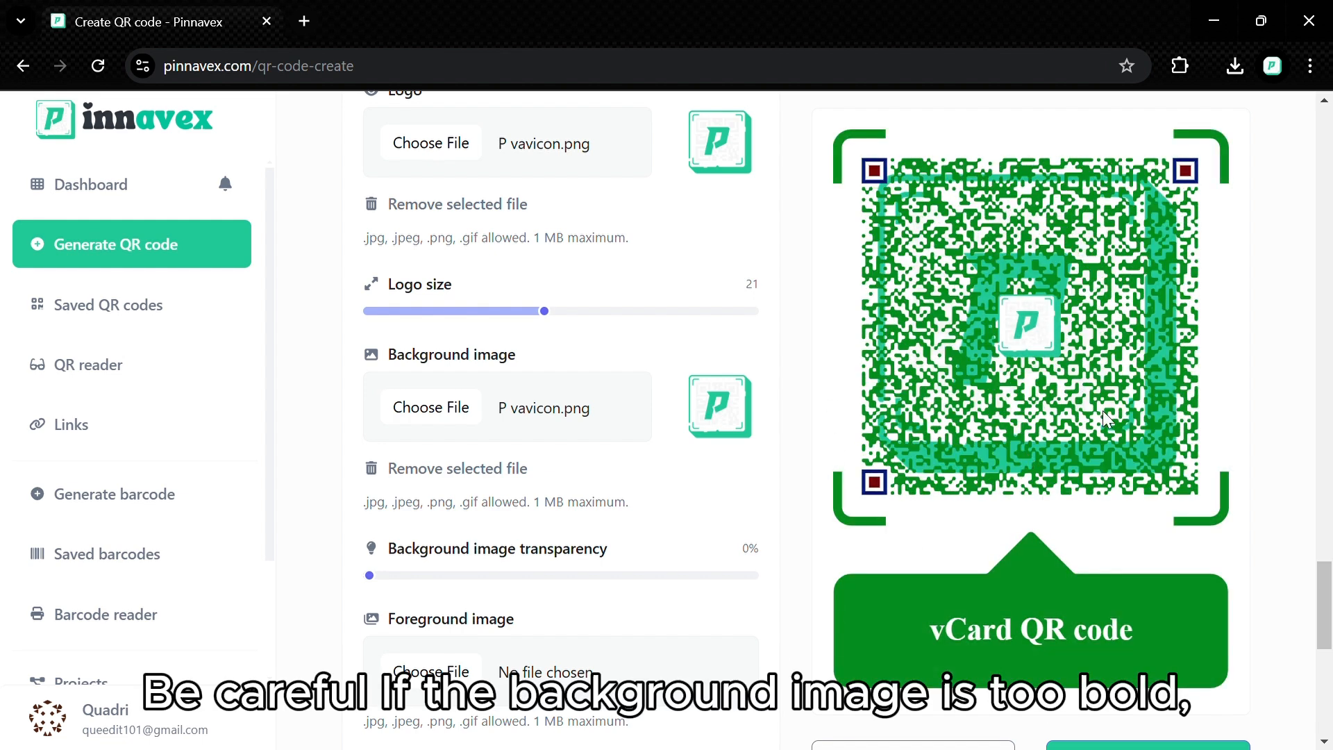
{"action": "left_click_drag", "start_coordinate": [1325, 611], "coordinate": [1326, 649]}
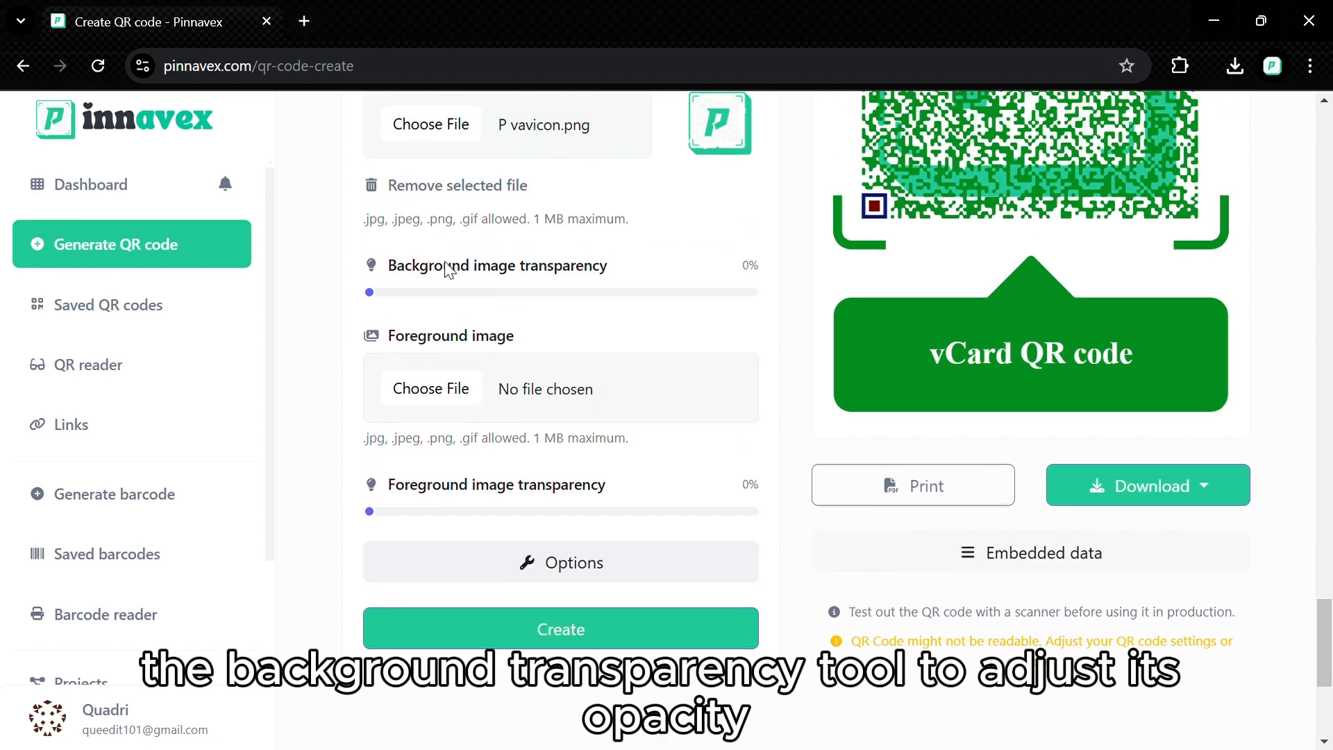
{"action": "left_click", "coordinate": [509, 292]}
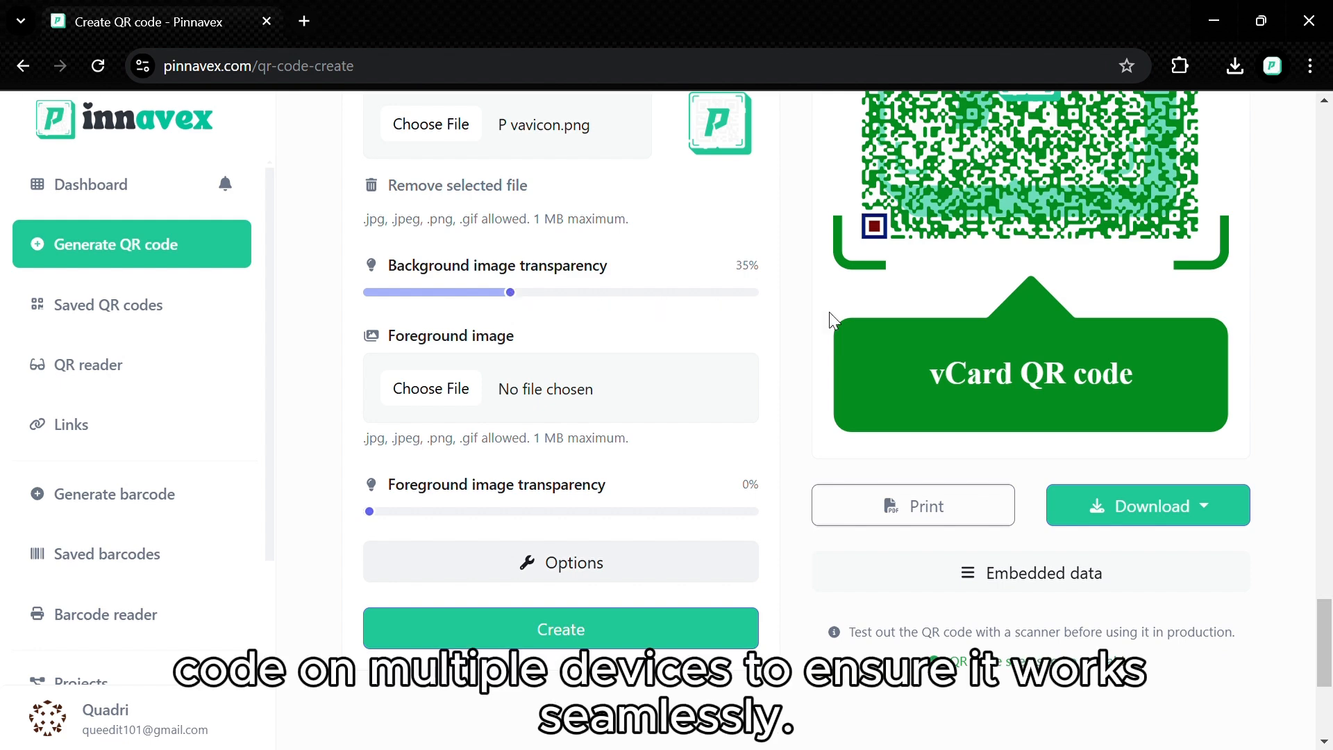
Step: Review the design and create the Vcard QR code
{"action": "scroll", "coordinate": [829, 311], "scroll_direction": "up", "scroll_amount": 2}
{"action": "scroll", "coordinate": [632, 493], "scroll_direction": "down", "scroll_amount": 4}
{"action": "left_click", "coordinate": [632, 494]}
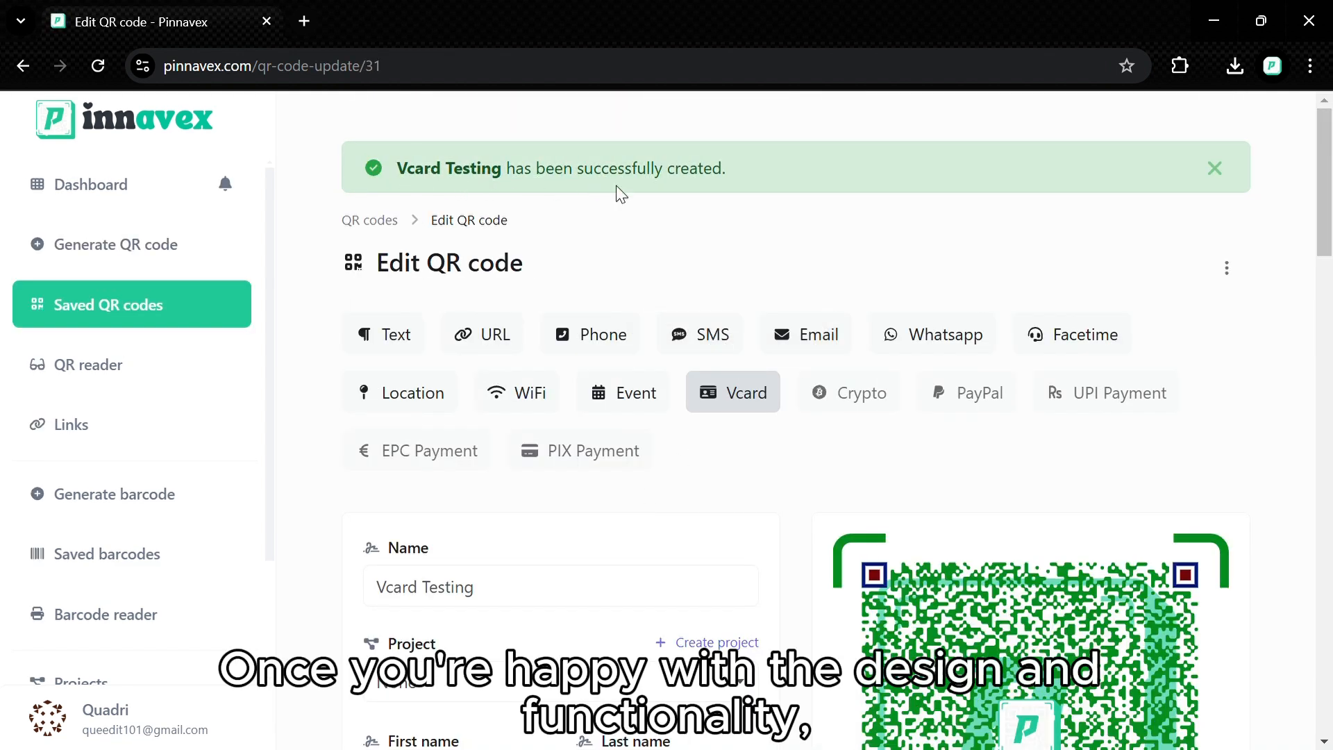
Step: Download the created QR code in JPG format
{"action": "left_click_drag", "start_coordinate": [1329, 215], "coordinate": [1330, 580]}
{"action": "left_click", "coordinate": [1215, 570]}
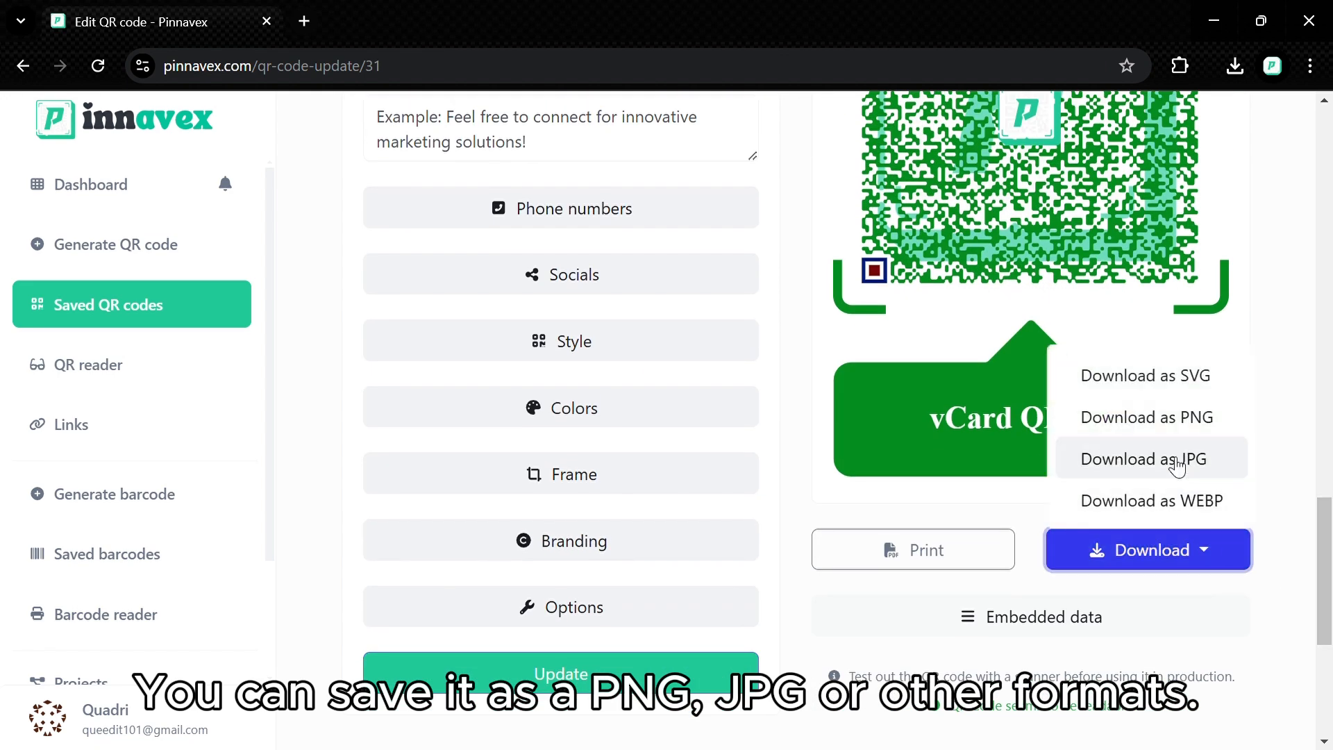
{"action": "left_click", "coordinate": [1181, 461]}
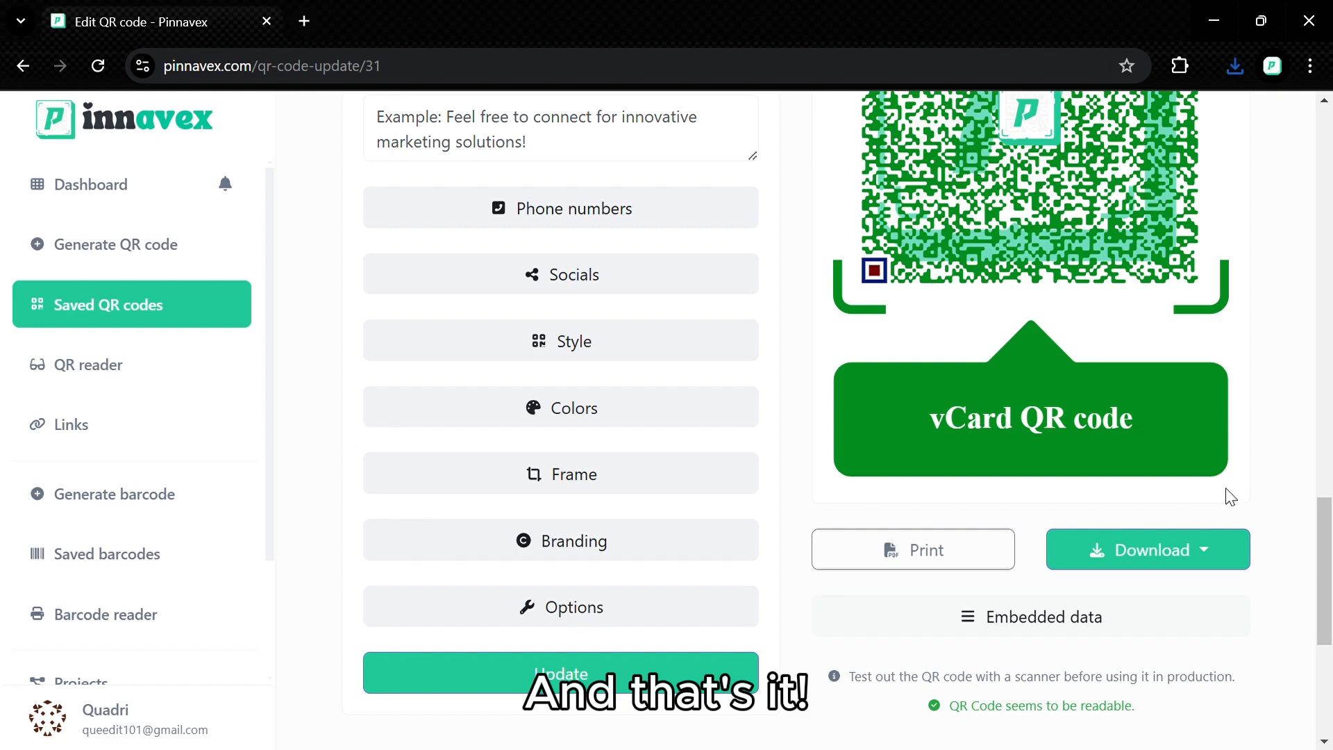
{"action": "left_click", "coordinate": [1212, 549]}
{"action": "left_click", "coordinate": [1193, 464]}
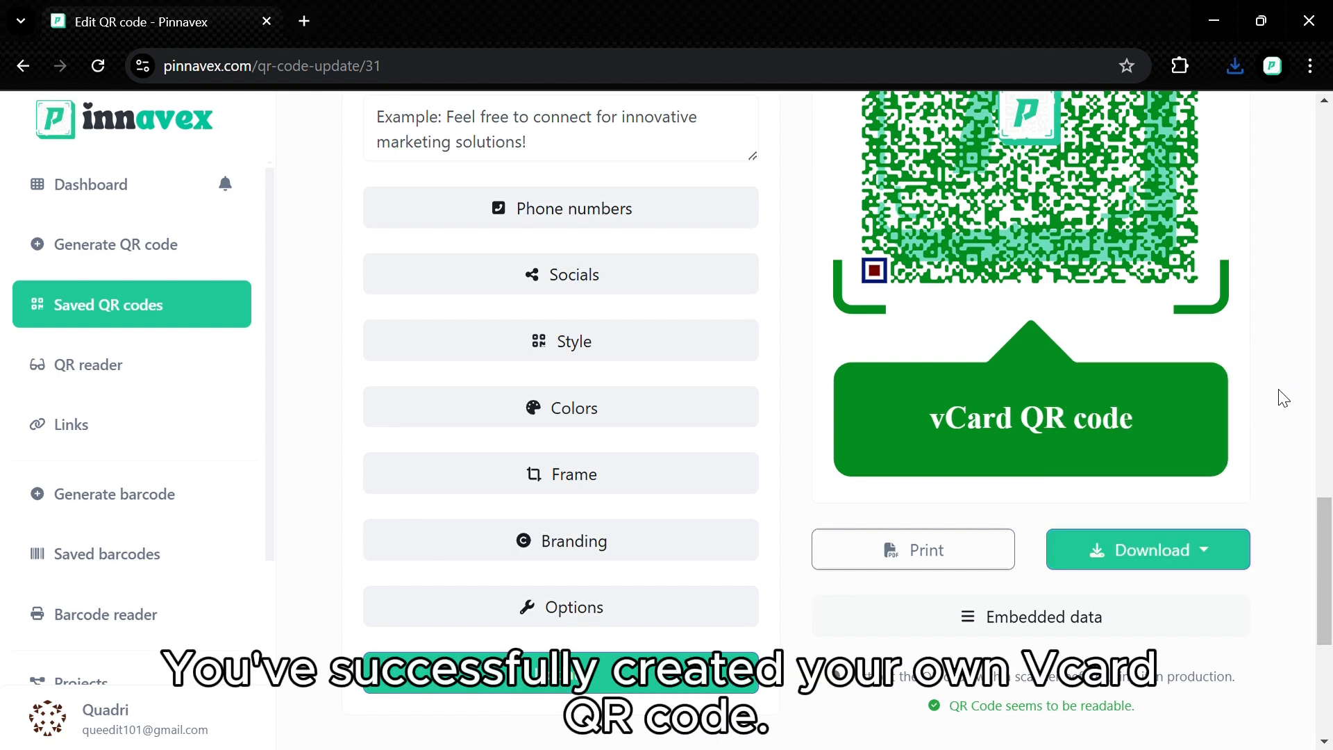
Step: Go to the dashboard and open the Vcard Testing code from the saved QR codes for editing
{"action": "scroll", "coordinate": [1327, 548], "scroll_direction": "down", "scroll_amount": 3}
{"action": "scroll", "coordinate": [1327, 549], "scroll_direction": "up", "scroll_amount": 4}
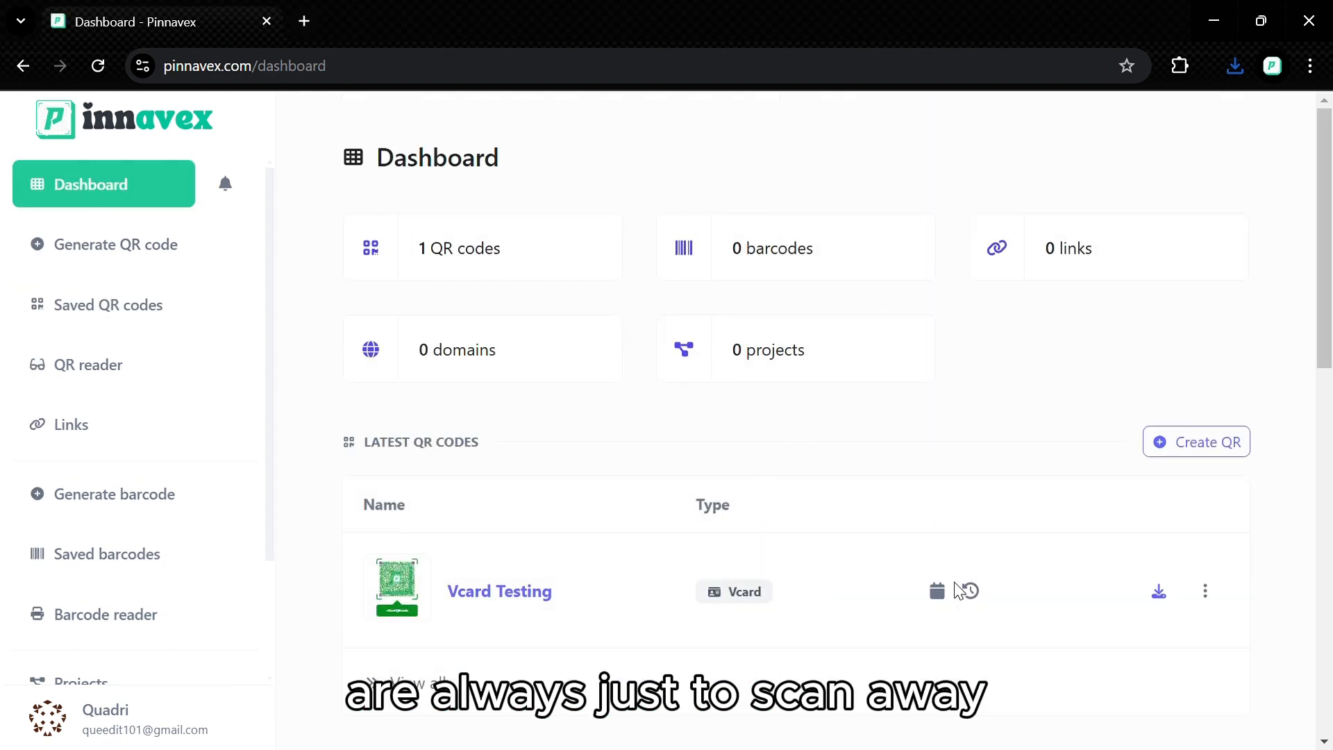
{"action": "left_click", "coordinate": [134, 309]}
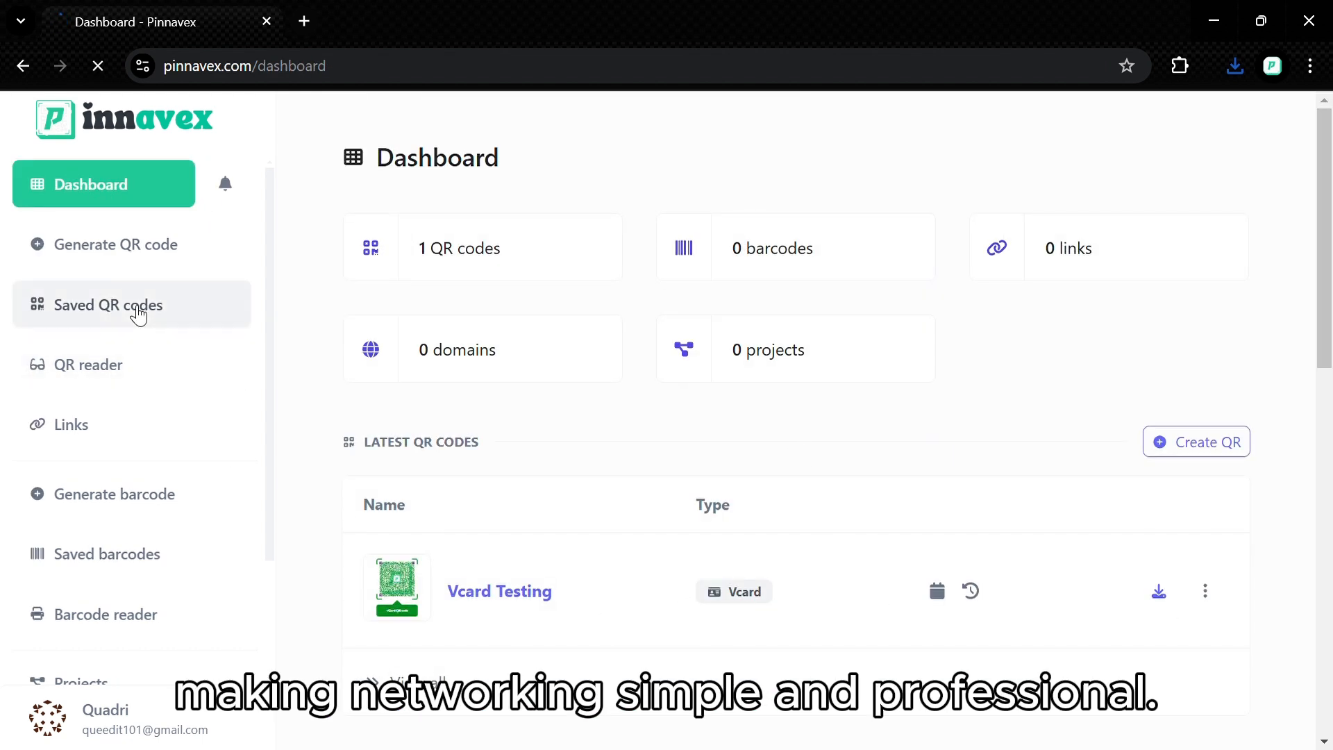
{"action": "left_click", "coordinate": [1205, 323]}
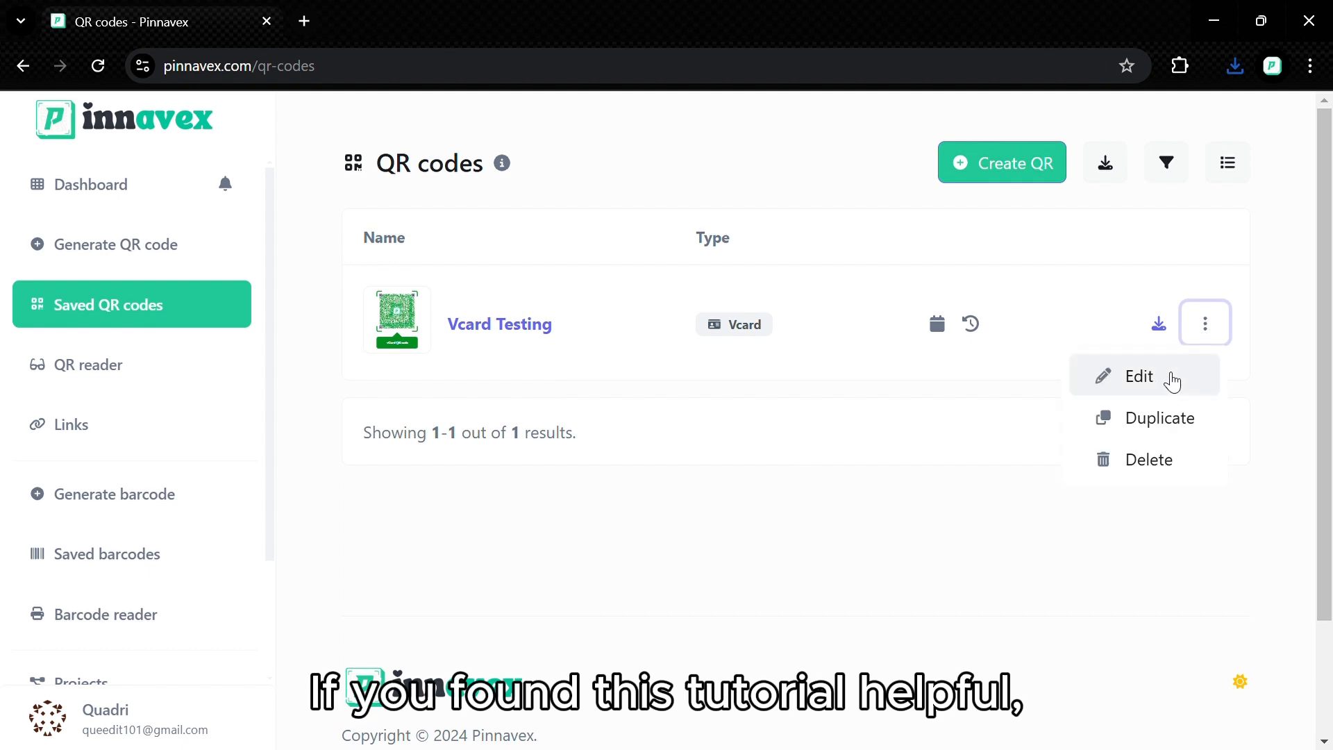
{"action": "left_click", "coordinate": [1156, 380]}
Step: Look through the contact fields and design sections of the saved Vcard Testing code
{"action": "left_click_drag", "start_coordinate": [1326, 121], "coordinate": [1327, 239]}
{"action": "scroll", "coordinate": [511, 325], "scroll_direction": "down", "scroll_amount": 1}
{"action": "left_click", "coordinate": [597, 465]}
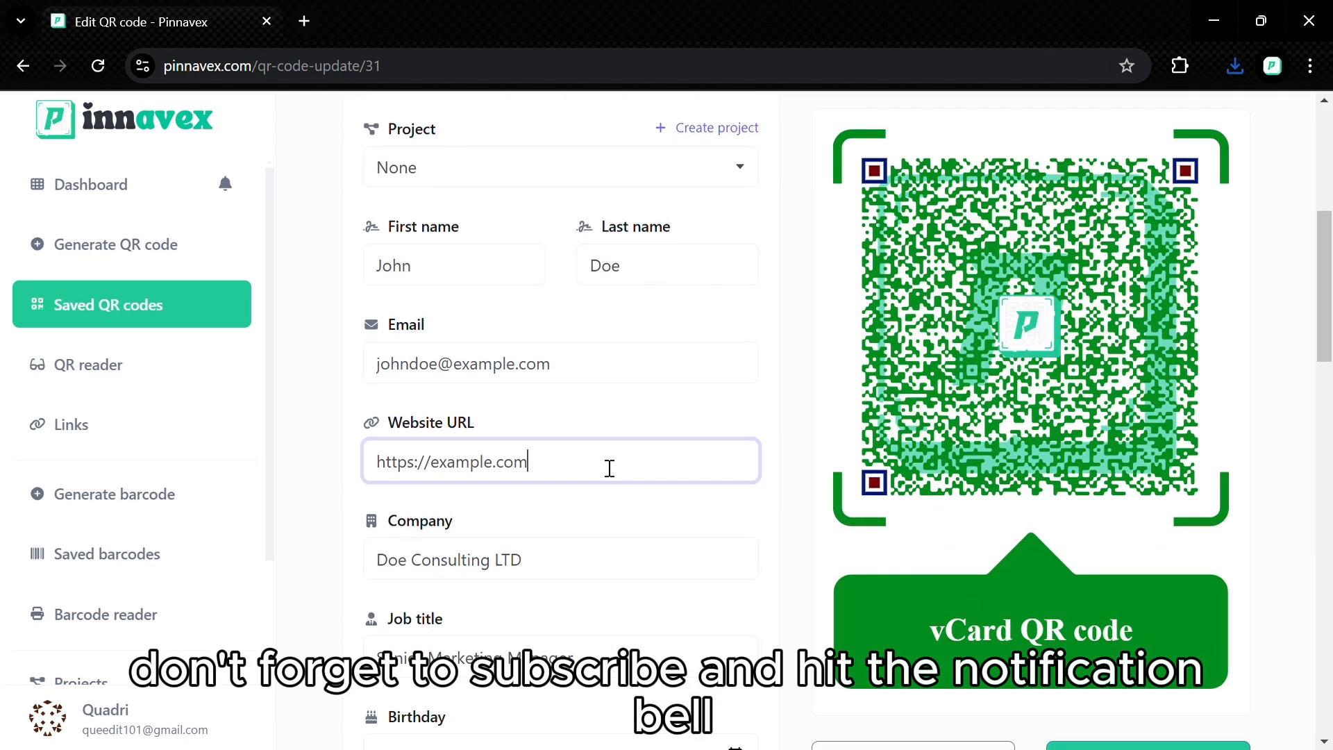
{"action": "left_click", "coordinate": [613, 371]}
{"action": "left_click", "coordinate": [614, 558]}
{"action": "left_click_drag", "start_coordinate": [1328, 345], "coordinate": [1329, 623]}
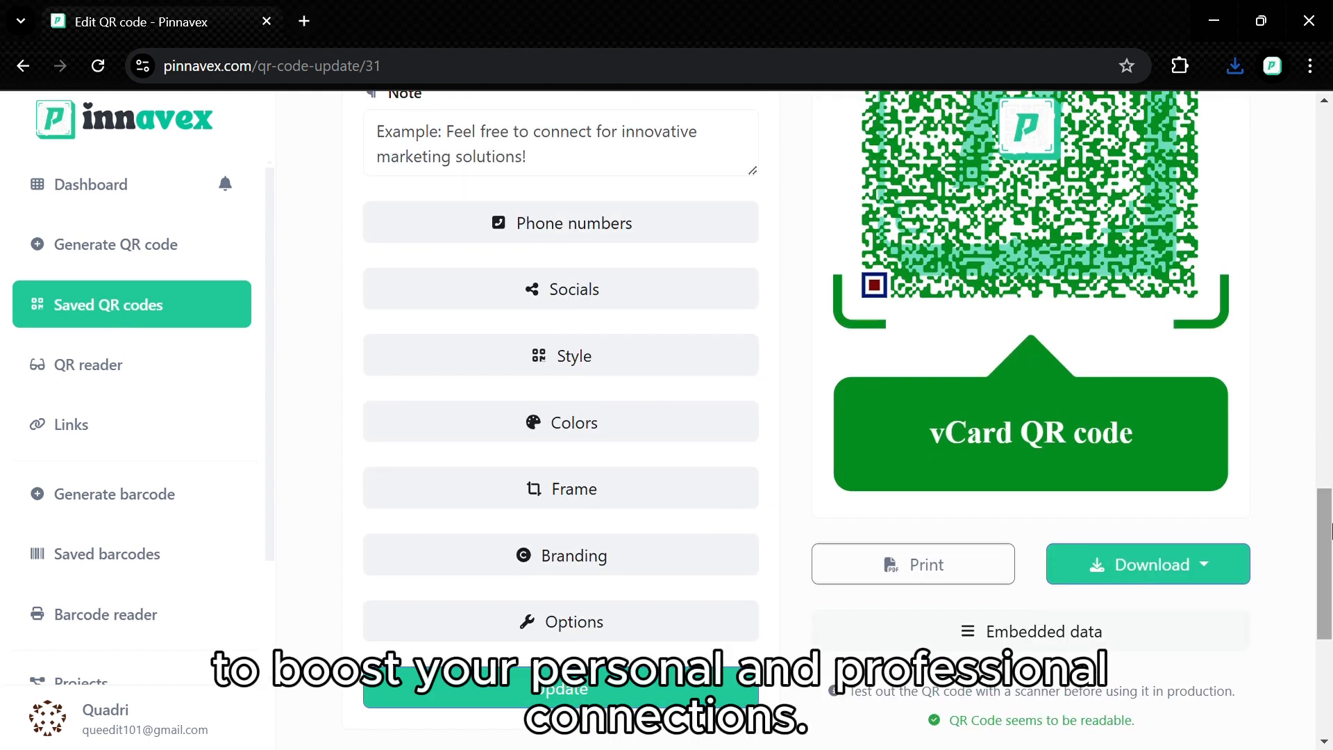
{"action": "left_click_drag", "start_coordinate": [1328, 531], "coordinate": [1325, 633]}
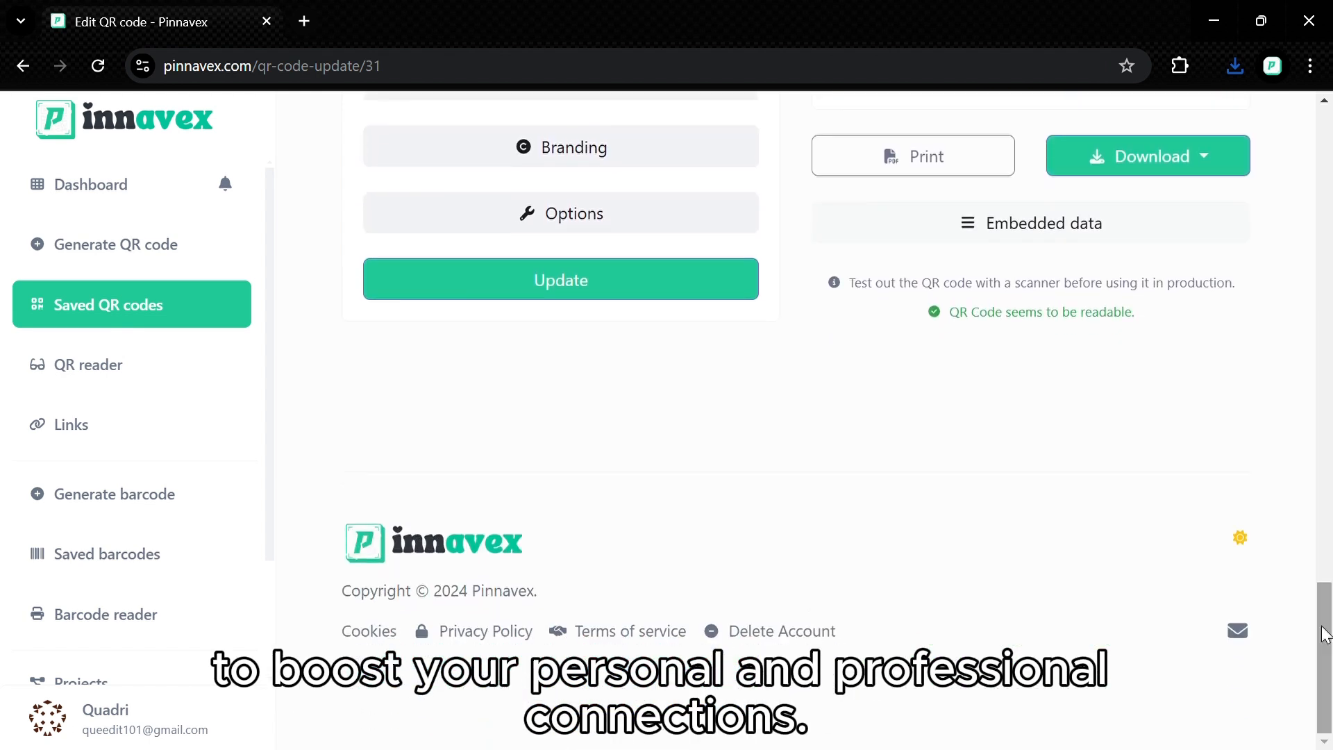
Step: Try the site's dark mode and switch back to light mode
{"action": "left_click", "coordinate": [1241, 539]}
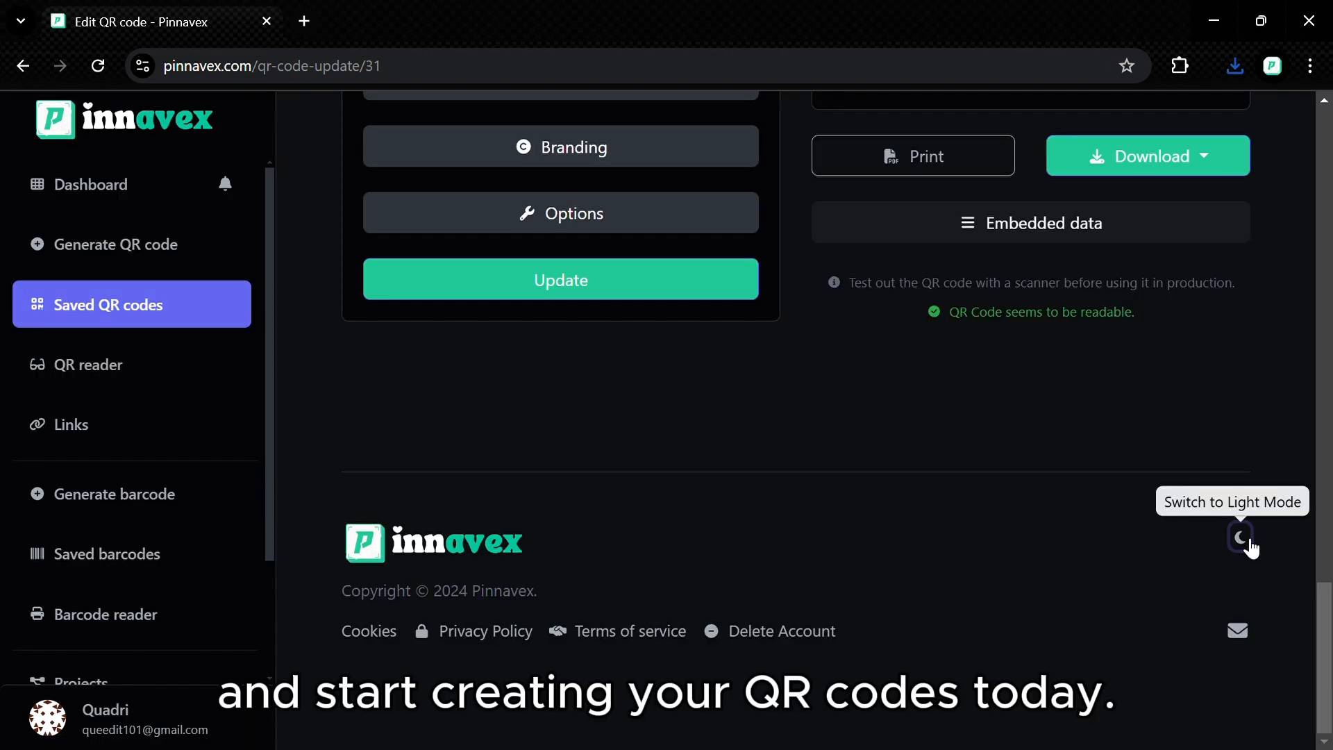
{"action": "left_click", "coordinate": [1250, 544]}
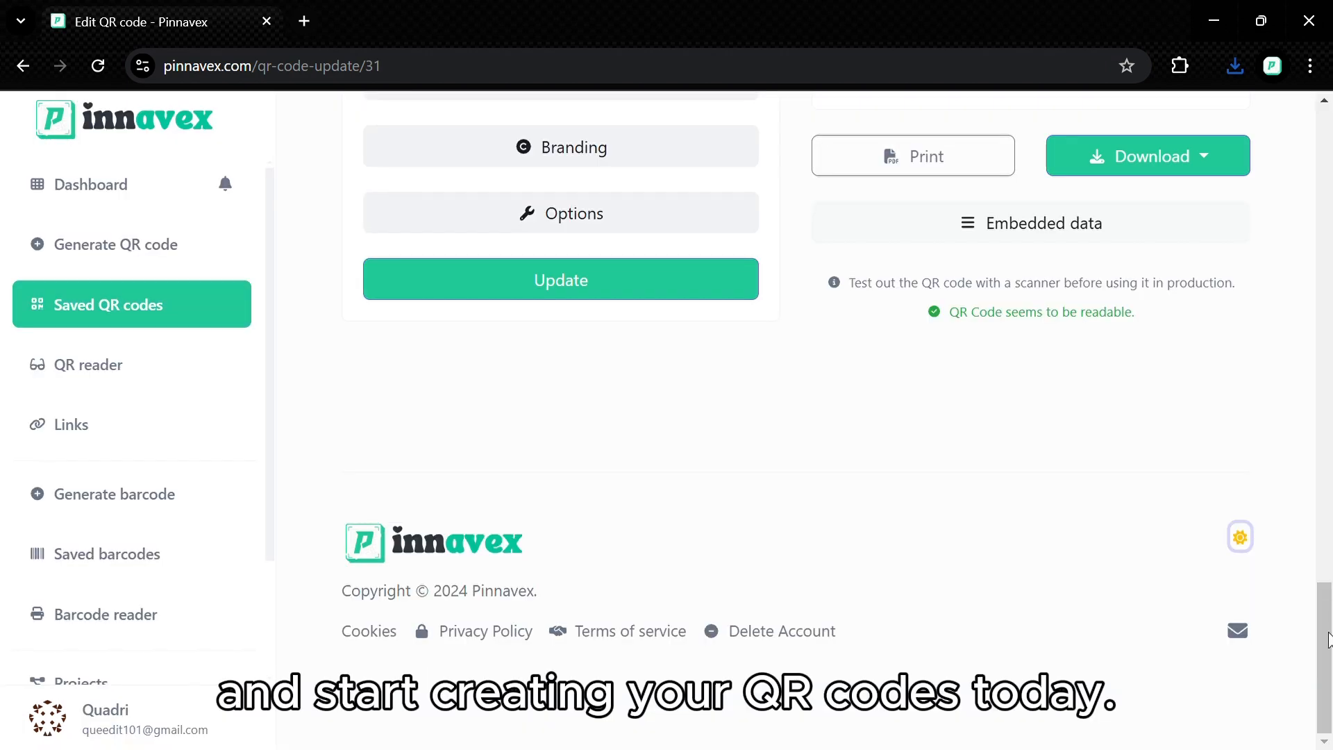
{"action": "left_click_drag", "start_coordinate": [1330, 639], "coordinate": [1331, 167]}
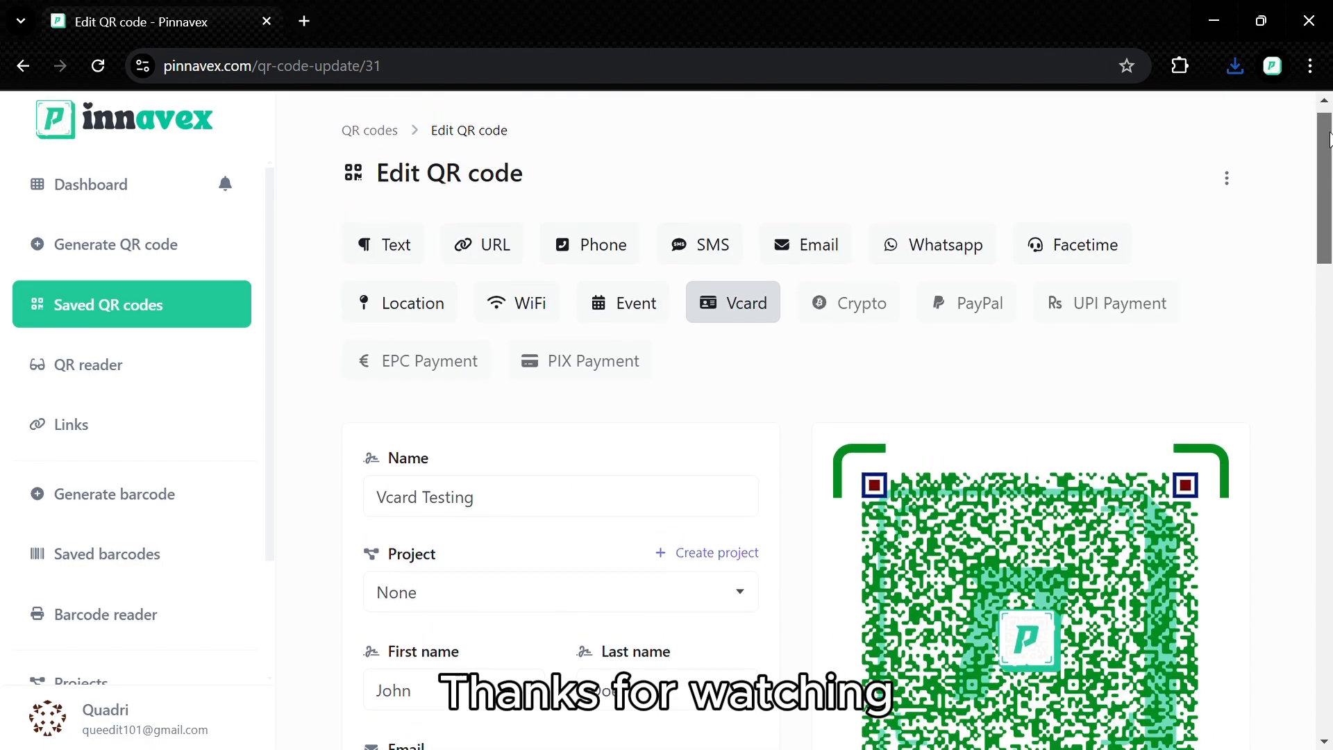